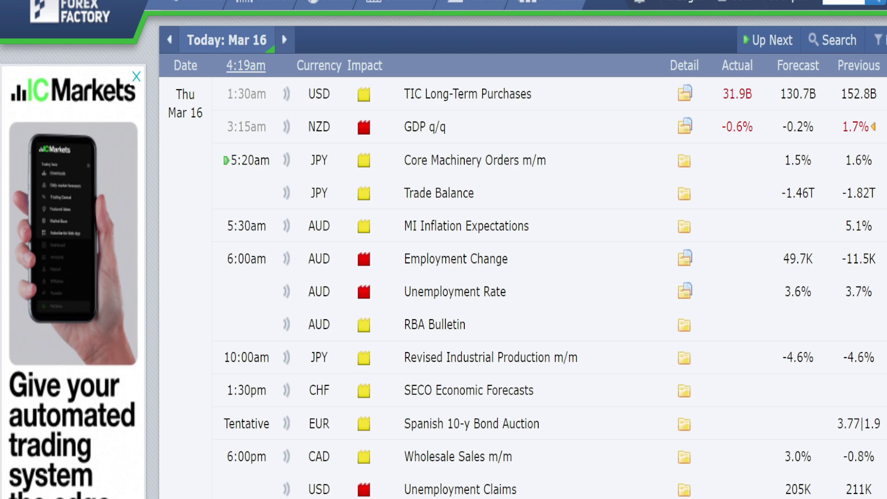
# - Review the Mar 16 economic calendar, checking the currency, impact, forecast and previous values of the scheduled news events
pyautogui.scroll(-2, 254, 205)
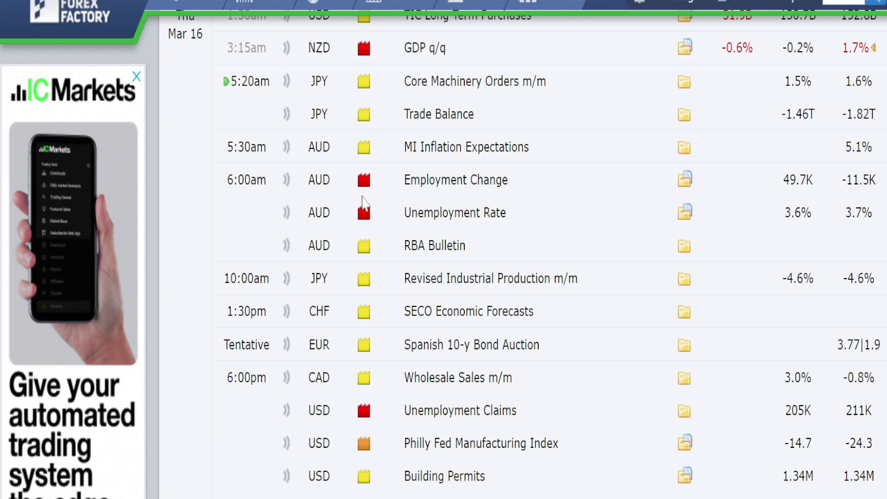
pyautogui.scroll(-6, 363, 203)
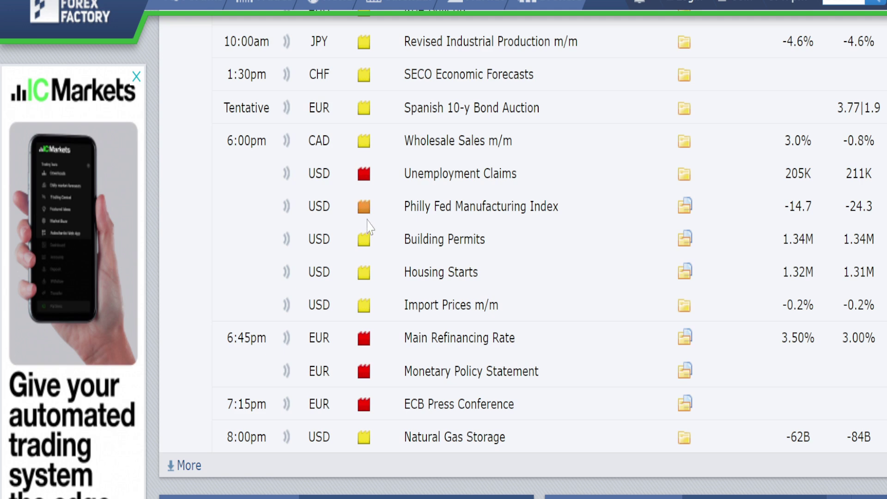
pyautogui.scroll(-4, 369, 227)
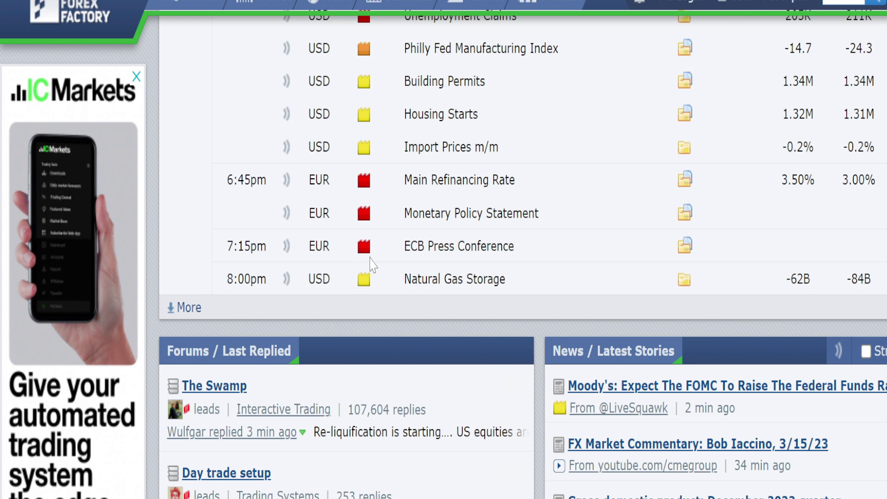
pyautogui.scroll(3, 381, 262)
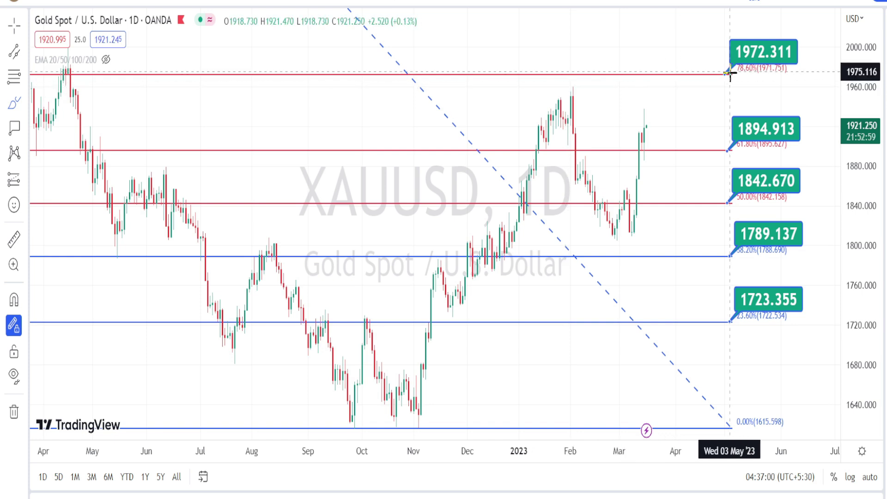
# - Mark the daily gold chart with brush strokes: underline and circle 1972.311, circle 1958.659, and trace the W pattern and its neckline from the February high
pyautogui.moveTo(729, 69)
pyautogui.mouseDown()
pyautogui.moveTo(790, 67)
pyautogui.moveTo(753, 37)
pyautogui.moveTo(726, 56)
pyautogui.moveTo(743, 74)
pyautogui.moveTo(775, 68)
pyautogui.mouseUp()
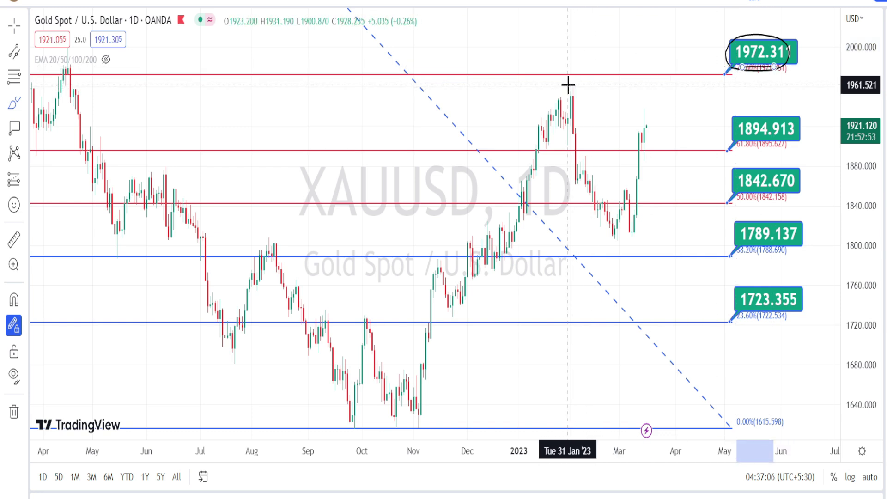
pyautogui.moveTo(570, 85)
pyautogui.mouseDown()
pyautogui.moveTo(601, 232)
pyautogui.moveTo(613, 178)
pyautogui.moveTo(635, 235)
pyautogui.moveTo(651, 87)
pyautogui.moveTo(649, 104)
pyautogui.mouseUp()
pyautogui.moveTo(565, 85); pyautogui.dragTo(571, 89)
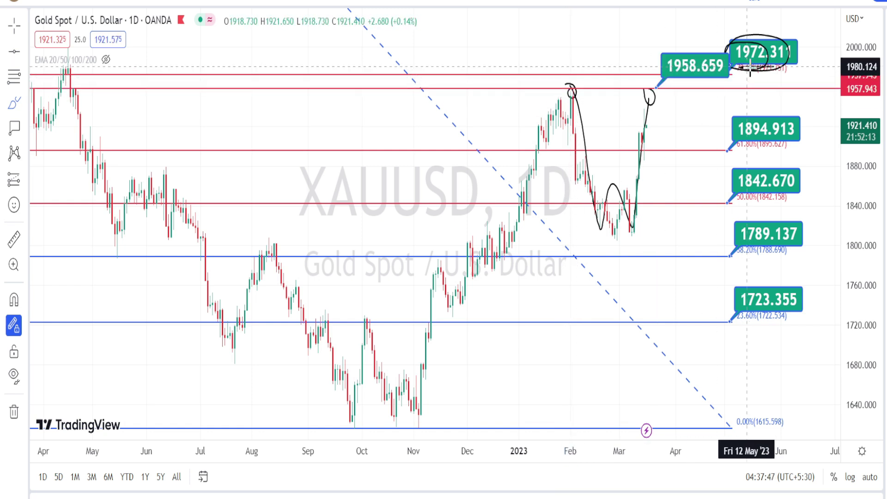
pyautogui.moveTo(747, 67)
pyautogui.mouseDown()
pyautogui.moveTo(785, 25)
pyautogui.moveTo(762, 21)
pyautogui.moveTo(702, 61)
pyautogui.moveTo(661, 55)
pyautogui.mouseUp()
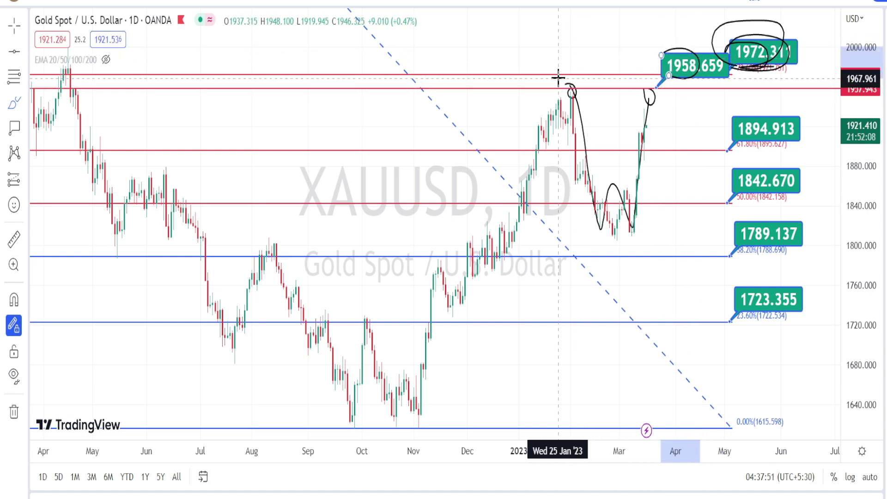
pyautogui.moveTo(559, 80)
pyautogui.mouseDown()
pyautogui.moveTo(648, 78)
pyautogui.moveTo(649, 87)
pyautogui.mouseUp()
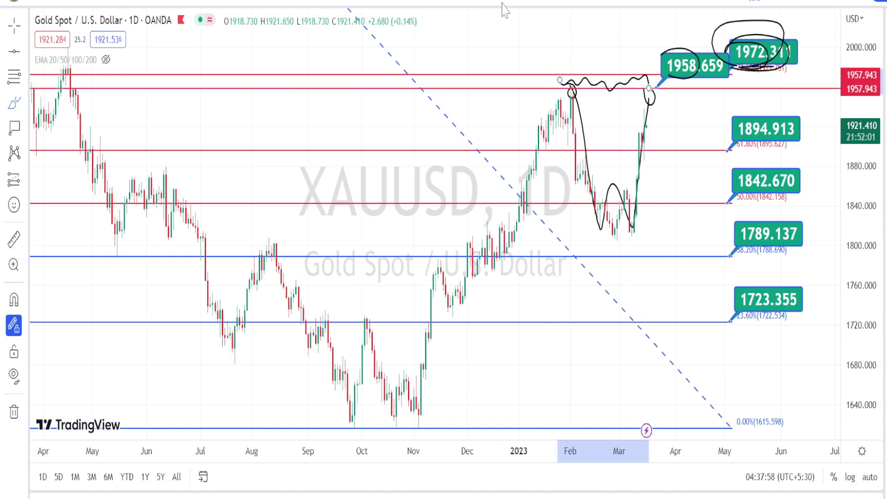
# - Draw a red arrow path tracing the W pattern from the February high through both lows up to the 1958.659 level
pyautogui.click(636, 239)
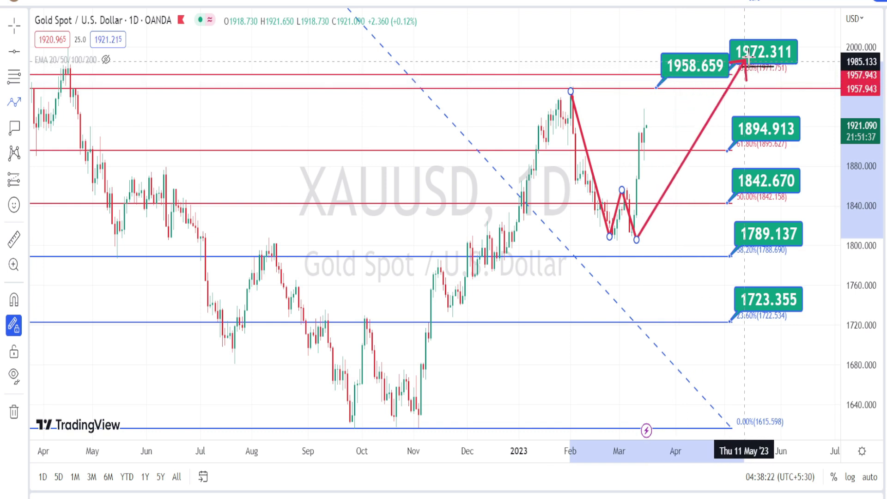
pyautogui.click(659, 87)
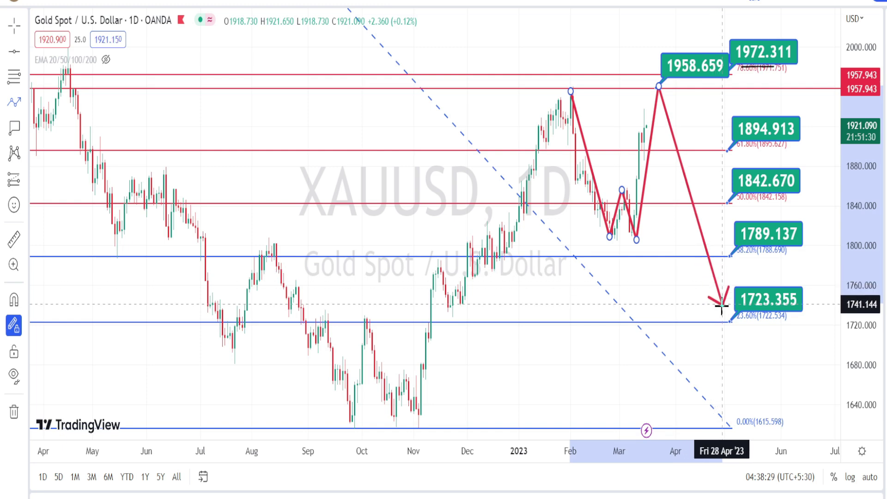
pyautogui.press('Escape')
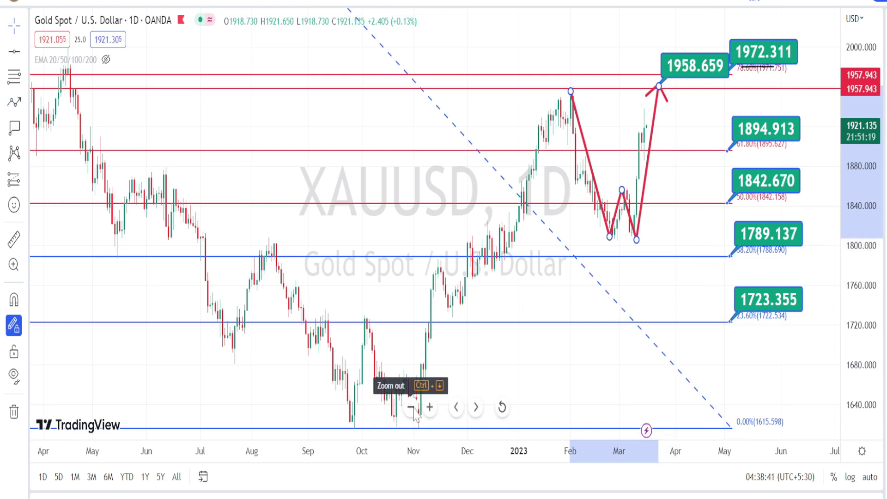
# - Circle the March–April 2022 price zone around 1958.659, sketch an upward arrow beside it, and circle the 2071.991 resistance label
pyautogui.click(411, 407)
pyautogui.click(411, 407)
pyautogui.click(275, 73)
pyautogui.moveTo(336, 93)
pyautogui.mouseDown()
pyautogui.moveTo(290, 137)
pyautogui.moveTo(295, 79)
pyautogui.mouseUp()
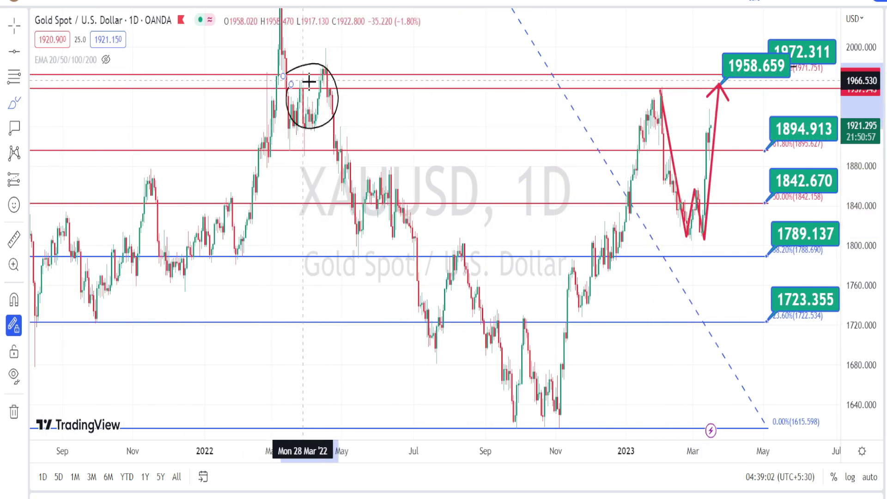
pyautogui.moveTo(407, 91)
pyautogui.mouseDown()
pyautogui.moveTo(430, 43)
pyautogui.moveTo(448, 79)
pyautogui.mouseUp()
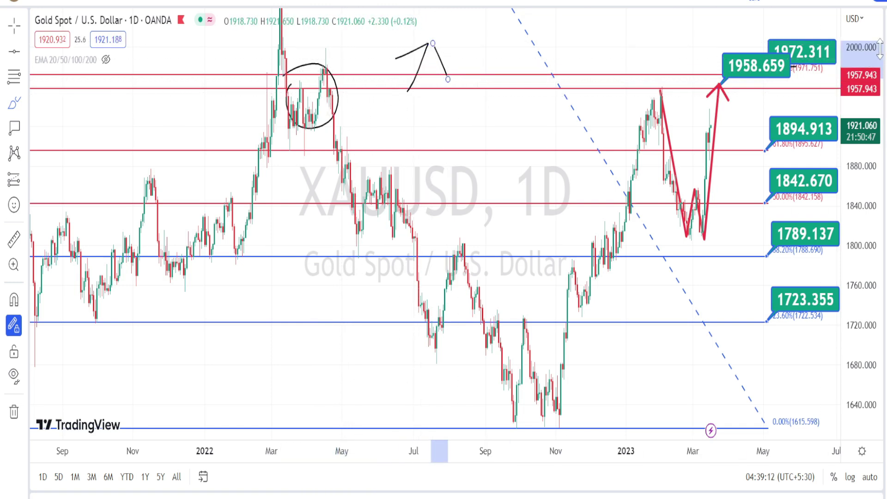
pyautogui.moveTo(859, 32); pyautogui.dragTo(858, 85)
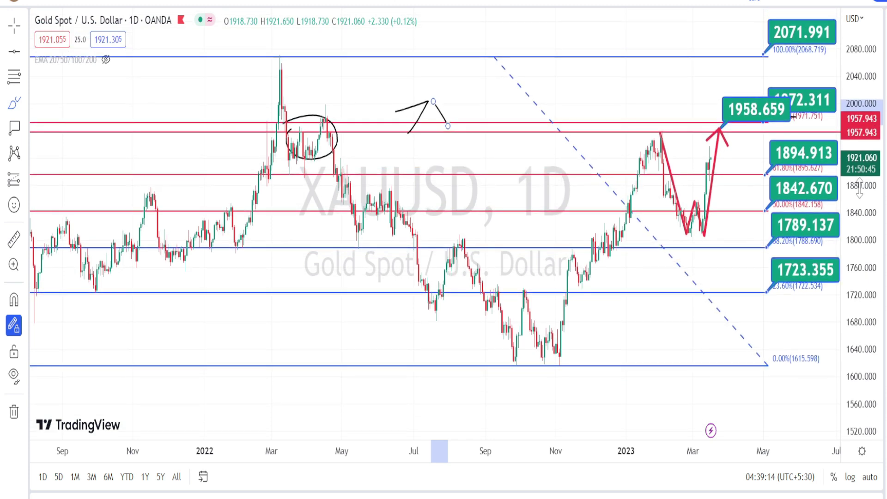
pyautogui.moveTo(765, 53)
pyautogui.mouseDown()
pyautogui.moveTo(799, 60)
pyautogui.moveTo(813, 21)
pyautogui.mouseUp()
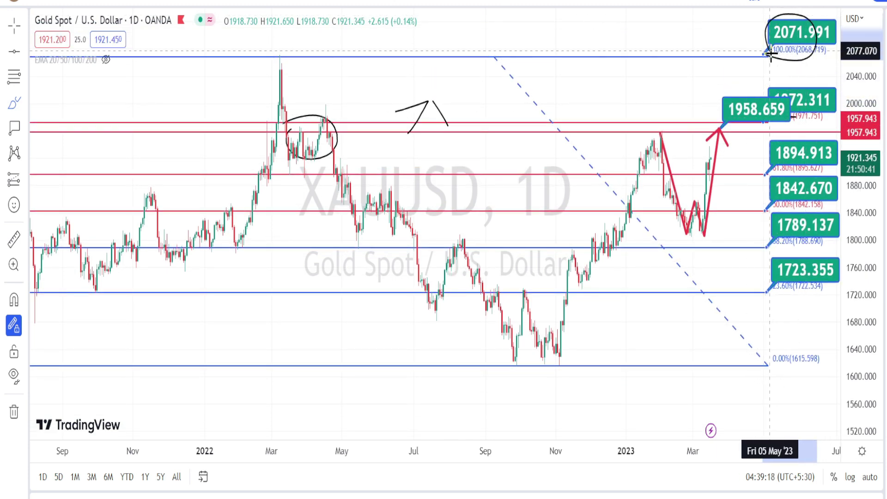
# - Draw a rising parallel channel from the 21 Nov '22 low to 10 May '23, with its upper line touching the February high
pyautogui.click(429, 408)
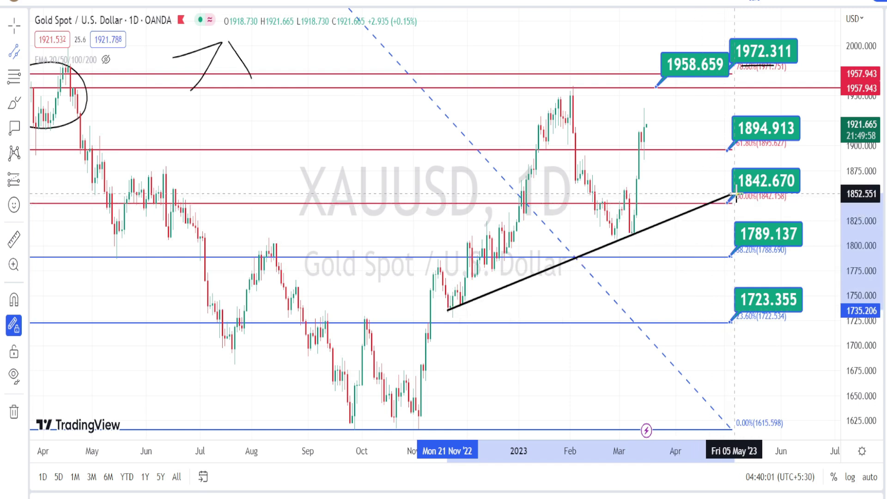
pyautogui.click(742, 191)
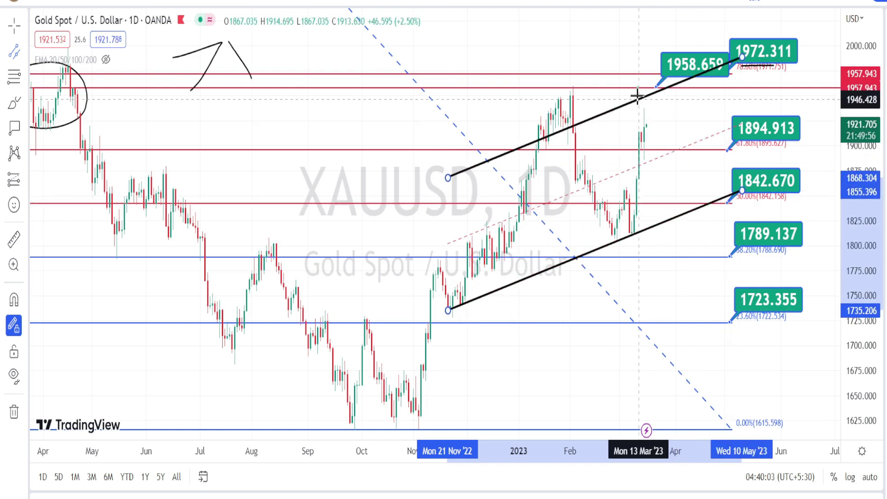
pyautogui.click(630, 69)
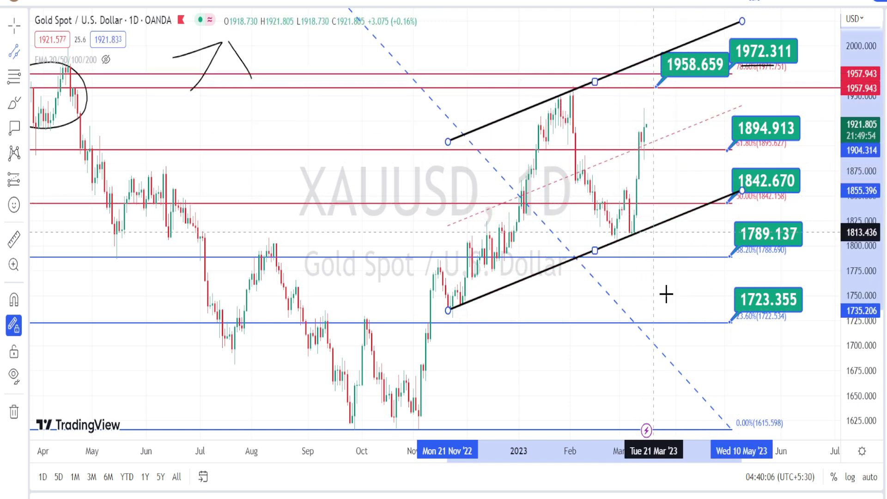
# - Sketch brush strokes inside the channel tracing the move from the February high to the upper line and a drop from the current price
pyautogui.click(568, 92)
pyautogui.moveTo(570, 96)
pyautogui.mouseDown()
pyautogui.moveTo(616, 226)
pyautogui.moveTo(623, 217)
pyautogui.moveTo(641, 224)
pyautogui.moveTo(649, 62)
pyautogui.mouseUp()
pyautogui.moveTo(599, 143); pyautogui.dragTo(652, 118)
pyautogui.moveTo(621, 170); pyautogui.dragTo(657, 148)
pyautogui.moveTo(644, 107)
pyautogui.mouseDown()
pyautogui.moveTo(687, 119)
pyautogui.moveTo(673, 164)
pyautogui.mouseUp()
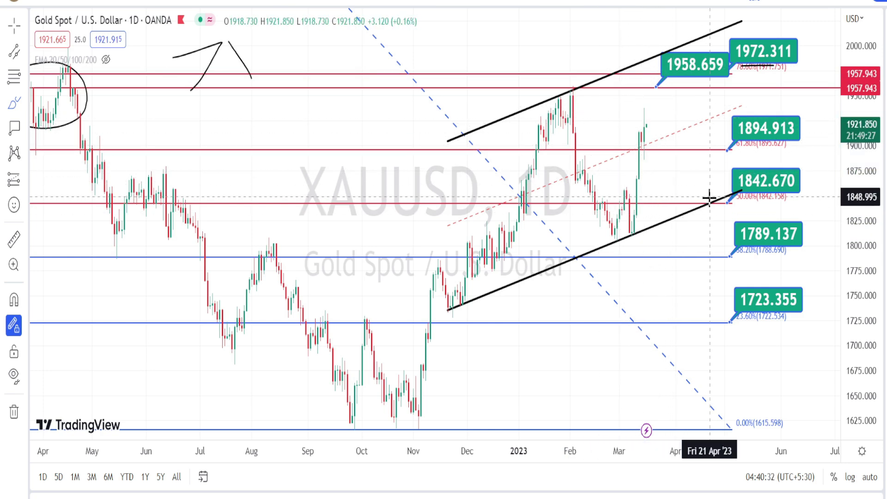
# - Circle the lower channel line's crossing with 1842.670, sketch a drop towards it, circle the early-March peak, and trace the W pattern
pyautogui.moveTo(710, 196)
pyautogui.mouseDown()
pyautogui.moveTo(725, 211)
pyautogui.moveTo(783, 190)
pyautogui.moveTo(742, 170)
pyautogui.moveTo(732, 192)
pyautogui.mouseUp()
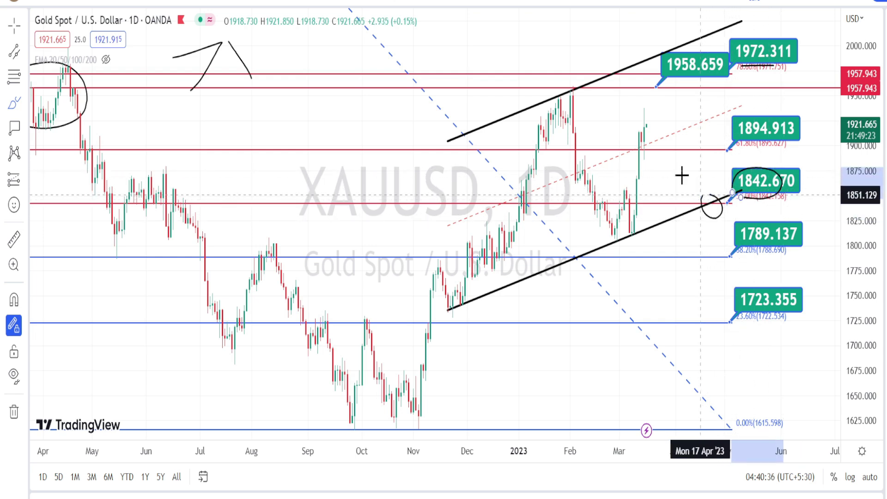
pyautogui.moveTo(644, 118)
pyautogui.mouseDown()
pyautogui.moveTo(689, 230)
pyautogui.moveTo(711, 223)
pyautogui.mouseUp()
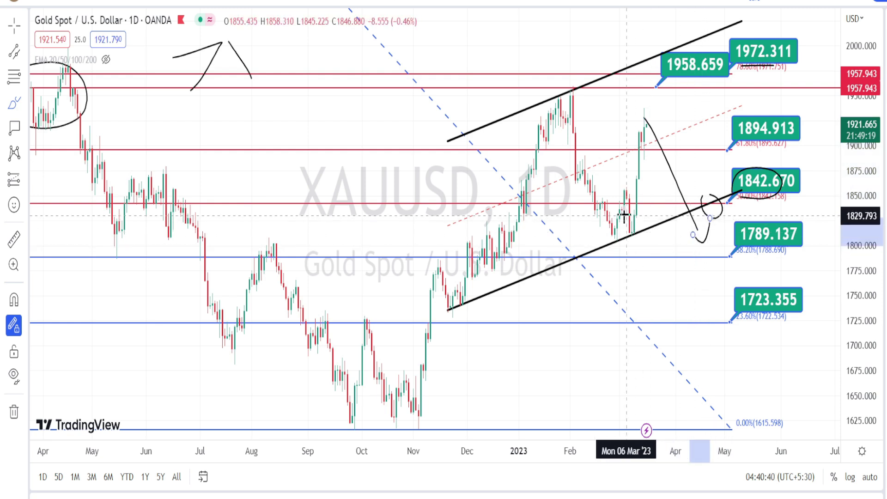
pyautogui.moveTo(620, 192)
pyautogui.mouseDown()
pyautogui.moveTo(634, 196)
pyautogui.moveTo(616, 209)
pyautogui.moveTo(622, 182)
pyautogui.mouseUp()
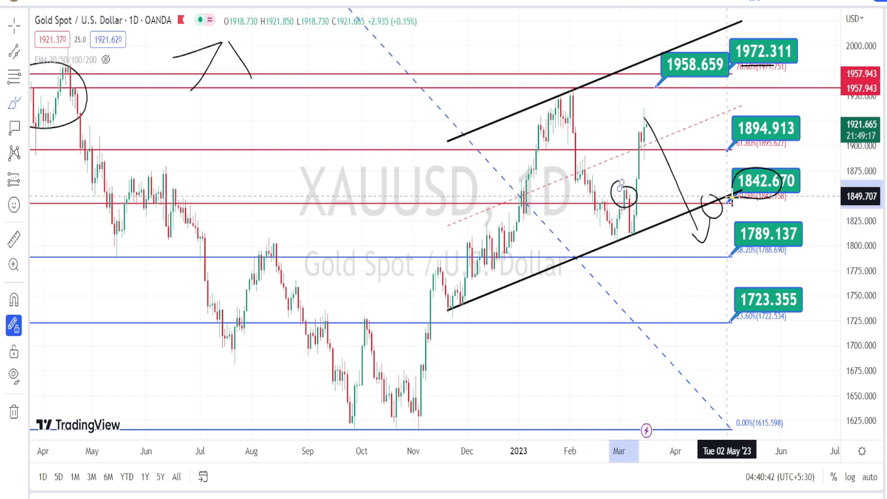
pyautogui.moveTo(566, 99)
pyautogui.mouseDown()
pyautogui.moveTo(591, 201)
pyautogui.moveTo(633, 217)
pyautogui.moveTo(646, 104)
pyautogui.mouseUp()
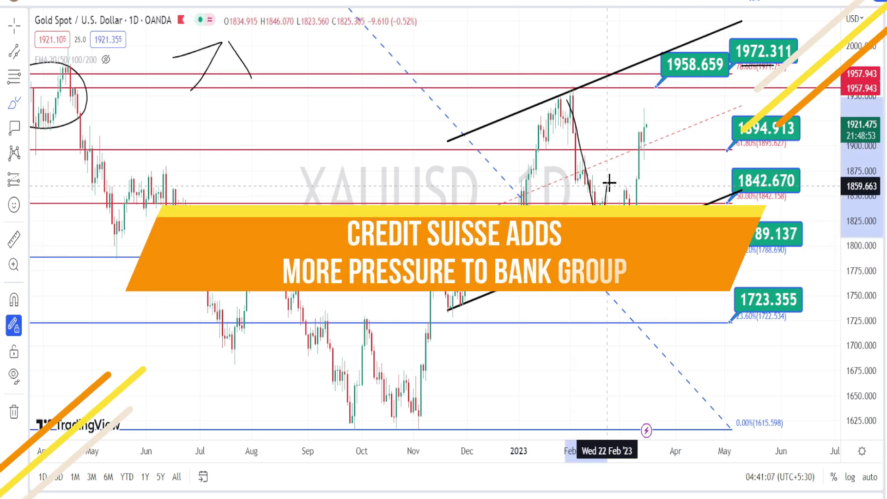
# - Trace the W pattern up to the channel's upper line, sketch a drop to 1842.670, and add two short rising strokes
pyautogui.moveTo(609, 183)
pyautogui.mouseDown()
pyautogui.moveTo(634, 229)
pyautogui.moveTo(649, 71)
pyautogui.mouseUp()
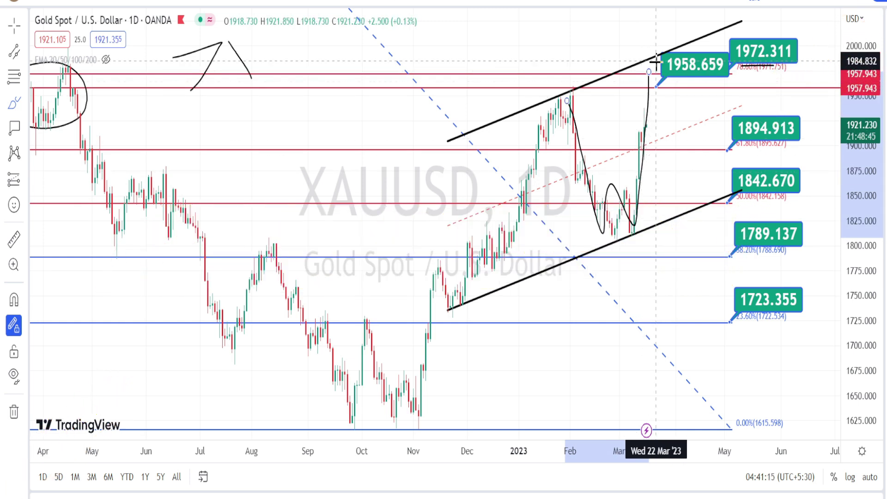
pyautogui.moveTo(656, 60)
pyautogui.mouseDown()
pyautogui.moveTo(647, 81)
pyautogui.moveTo(653, 88)
pyautogui.moveTo(656, 61)
pyautogui.moveTo(705, 209)
pyautogui.moveTo(729, 172)
pyautogui.mouseUp()
pyautogui.moveTo(558, 180); pyautogui.dragTo(624, 154)
pyautogui.moveTo(574, 195); pyautogui.dragTo(640, 165)
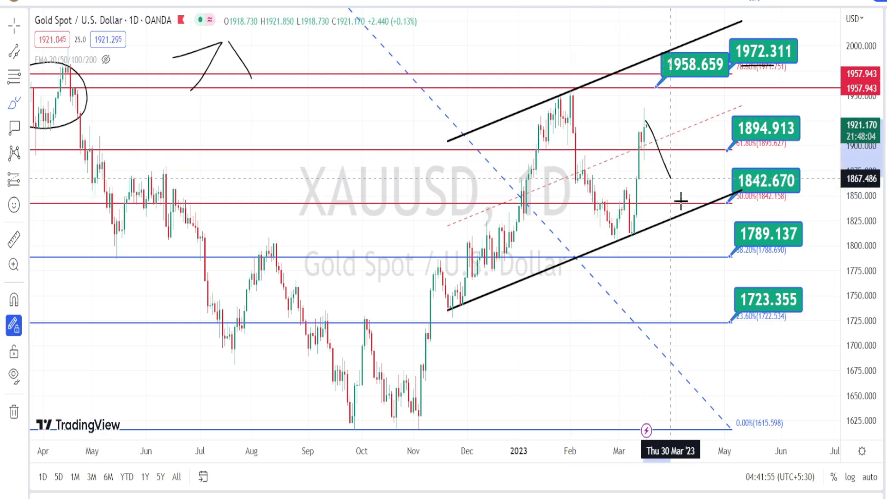
# - Circle the 1842.670, 1789.137 and 1723.355 support labels as downside targets
pyautogui.moveTo(681, 201)
pyautogui.mouseDown()
pyautogui.moveTo(686, 211)
pyautogui.moveTo(690, 186)
pyautogui.moveTo(765, 202)
pyautogui.moveTo(730, 167)
pyautogui.mouseUp()
pyautogui.moveTo(731, 256)
pyautogui.mouseDown()
pyautogui.moveTo(781, 252)
pyautogui.moveTo(745, 211)
pyautogui.moveTo(735, 254)
pyautogui.moveTo(777, 248)
pyautogui.mouseUp()
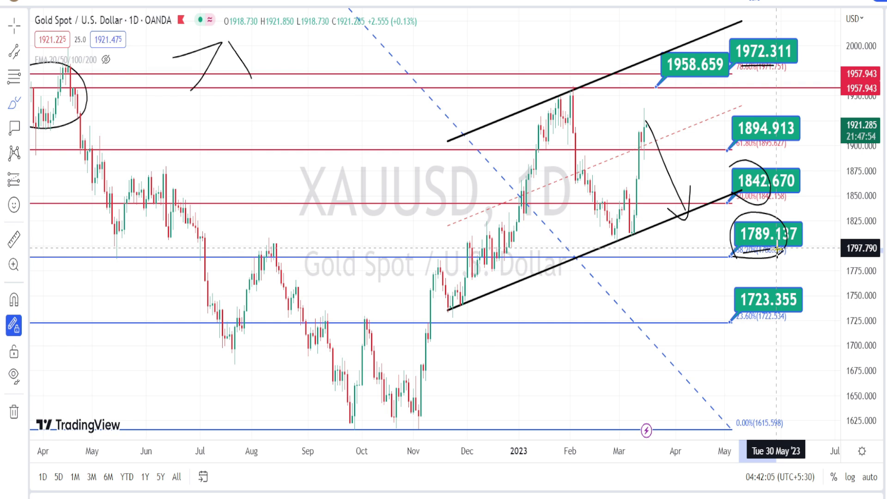
pyautogui.moveTo(731, 319)
pyautogui.mouseDown()
pyautogui.moveTo(788, 318)
pyautogui.moveTo(765, 291)
pyautogui.moveTo(745, 298)
pyautogui.mouseUp()
# - Trace the price swings from the November low to the channel's upper line, circle both upper touch points, and sketch a pullback towards 1894.913
pyautogui.moveTo(452, 306)
pyautogui.mouseDown()
pyautogui.moveTo(557, 114)
pyautogui.moveTo(610, 237)
pyautogui.moveTo(622, 191)
pyautogui.moveTo(632, 228)
pyautogui.moveTo(644, 190)
pyautogui.moveTo(651, 60)
pyautogui.mouseUp()
pyautogui.moveTo(651, 60); pyautogui.dragTo(676, 92)
pyautogui.moveTo(565, 92)
pyautogui.mouseDown()
pyautogui.moveTo(565, 105)
pyautogui.moveTo(571, 86)
pyautogui.mouseUp()
pyautogui.moveTo(659, 58)
pyautogui.mouseDown()
pyautogui.moveTo(648, 78)
pyautogui.moveTo(653, 60)
pyautogui.mouseUp()
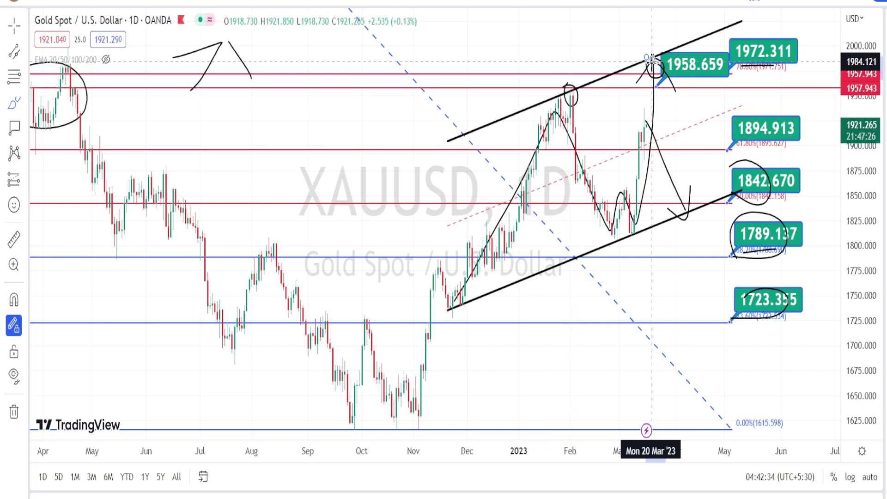
pyautogui.moveTo(652, 59)
pyautogui.mouseDown()
pyautogui.moveTo(707, 175)
pyautogui.moveTo(715, 136)
pyautogui.mouseUp()
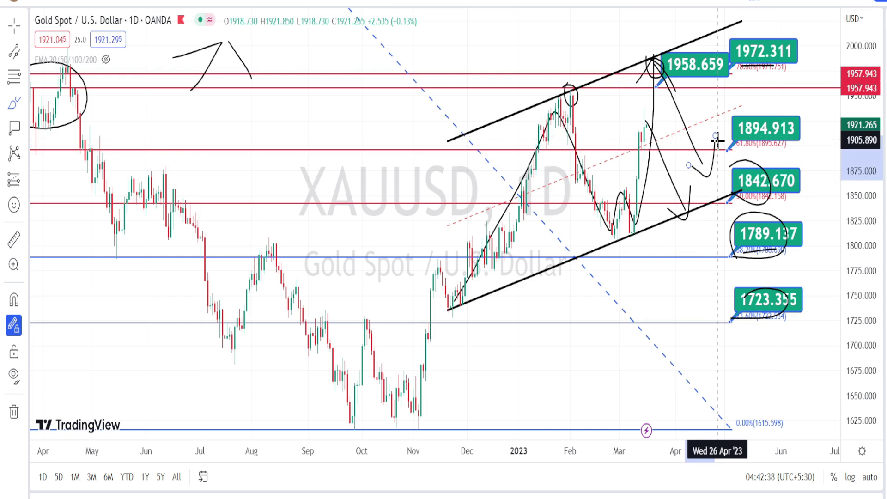
pyautogui.moveTo(643, 53); pyautogui.dragTo(650, 50)
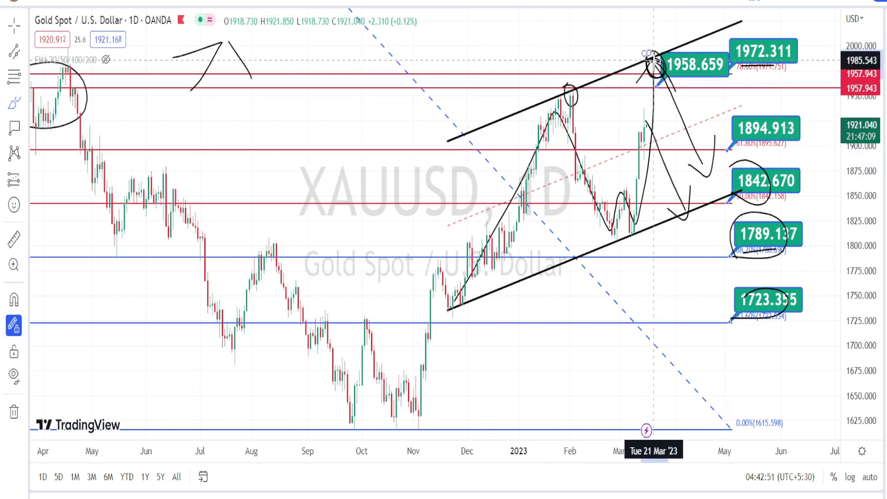
pyautogui.moveTo(617, 74)
pyautogui.mouseDown()
pyautogui.moveTo(620, 39)
pyautogui.moveTo(600, 55)
pyautogui.moveTo(627, 27)
pyautogui.mouseUp()
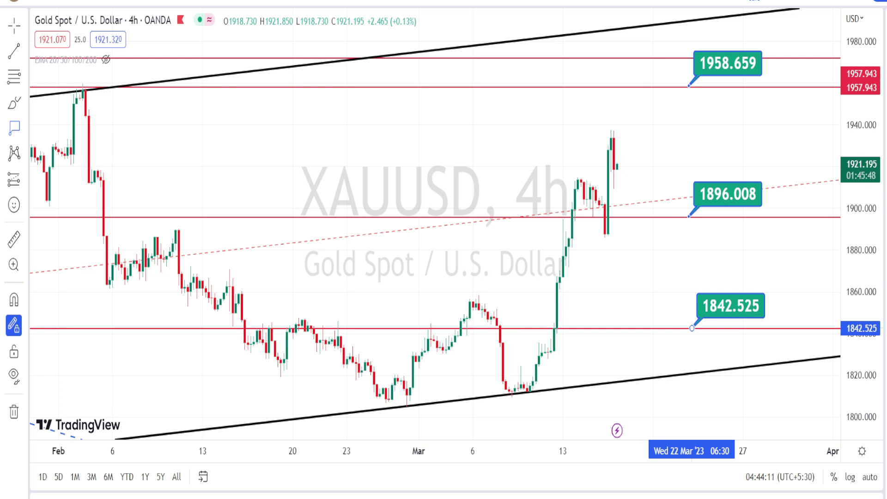
# - On the 4h gold chart, sketch the price path up to 1958.659 and back towards 1896.008, plus two separate upward arrows
pyautogui.moveTo(474, 306)
pyautogui.mouseDown()
pyautogui.moveTo(514, 397)
pyautogui.moveTo(569, 244)
pyautogui.moveTo(577, 180)
pyautogui.moveTo(610, 245)
pyautogui.moveTo(637, 83)
pyautogui.moveTo(649, 94)
pyautogui.moveTo(634, 78)
pyautogui.moveTo(667, 214)
pyautogui.moveTo(677, 169)
pyautogui.mouseUp()
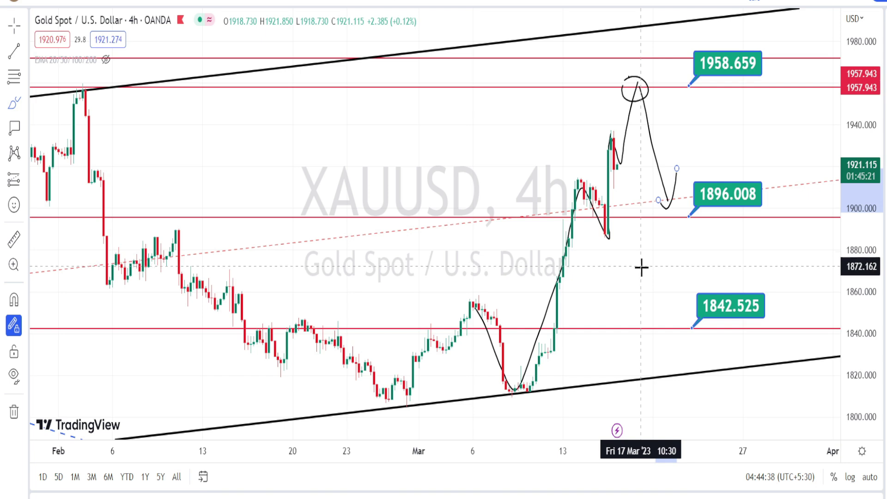
pyautogui.moveTo(545, 383)
pyautogui.mouseDown()
pyautogui.moveTo(636, 254)
pyautogui.moveTo(643, 286)
pyautogui.mouseUp()
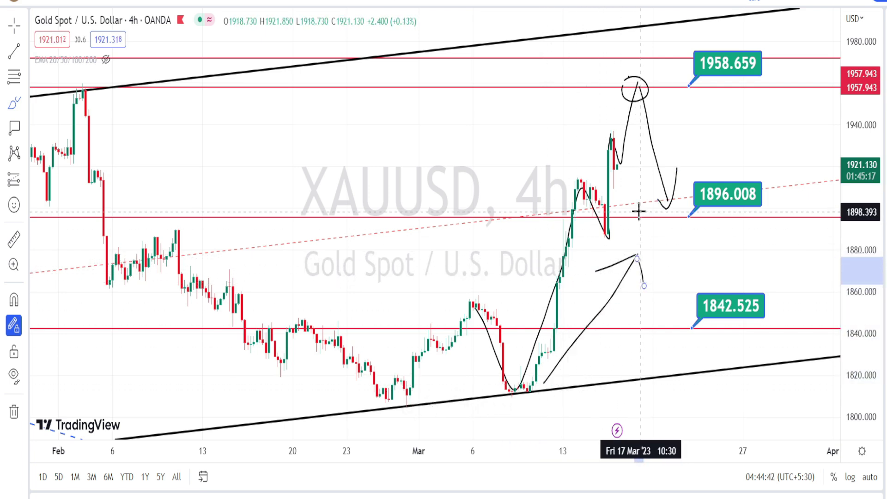
pyautogui.moveTo(636, 206); pyautogui.dragTo(676, 125)
pyautogui.moveTo(638, 150)
pyautogui.mouseDown()
pyautogui.moveTo(675, 125)
pyautogui.moveTo(683, 149)
pyautogui.mouseUp()
# - Circle the 1972.316 and 1958.659 labels together, and circle two spots on the channel's upper line
pyautogui.moveTo(743, 81)
pyautogui.mouseDown()
pyautogui.moveTo(687, 76)
pyautogui.moveTo(697, 11)
pyautogui.moveTo(746, 56)
pyautogui.moveTo(749, 82)
pyautogui.moveTo(735, 86)
pyautogui.mouseUp()
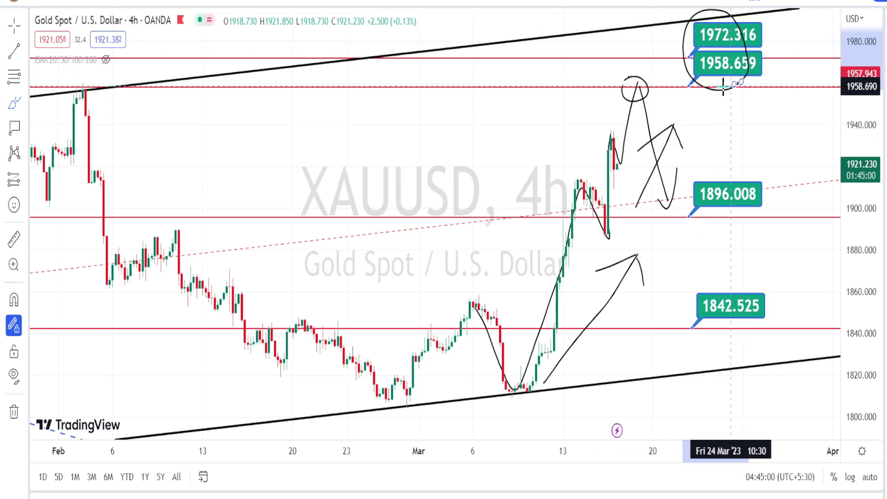
pyautogui.click(698, 81)
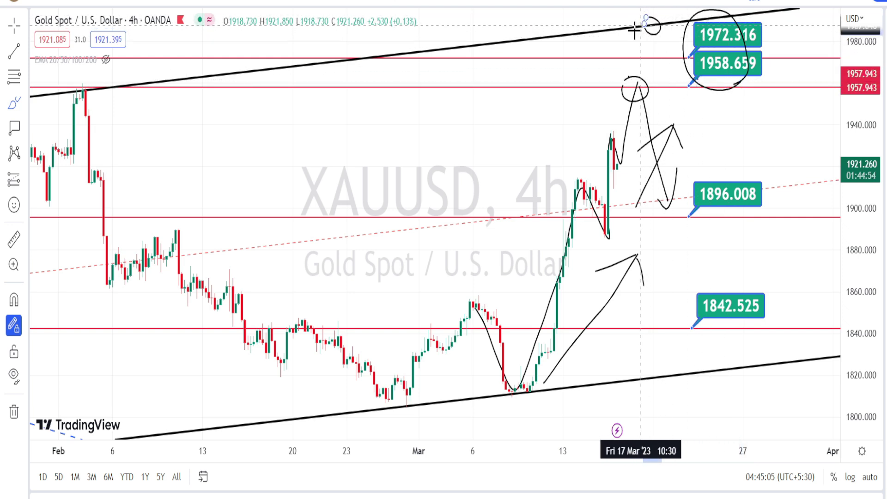
pyautogui.moveTo(603, 26)
pyautogui.mouseDown()
pyautogui.moveTo(616, 35)
pyautogui.moveTo(599, 27)
pyautogui.mouseUp()
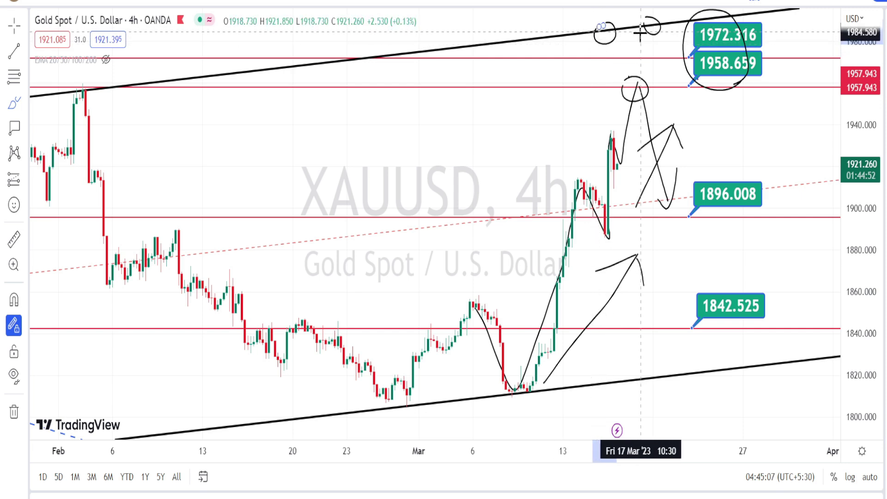
# - Circle the zone between the 1958.659 and 1972.316 lines, add a third circle on the channel's upper line, and sketch an upward stroke across it
pyautogui.moveTo(629, 59); pyautogui.dragTo(621, 70)
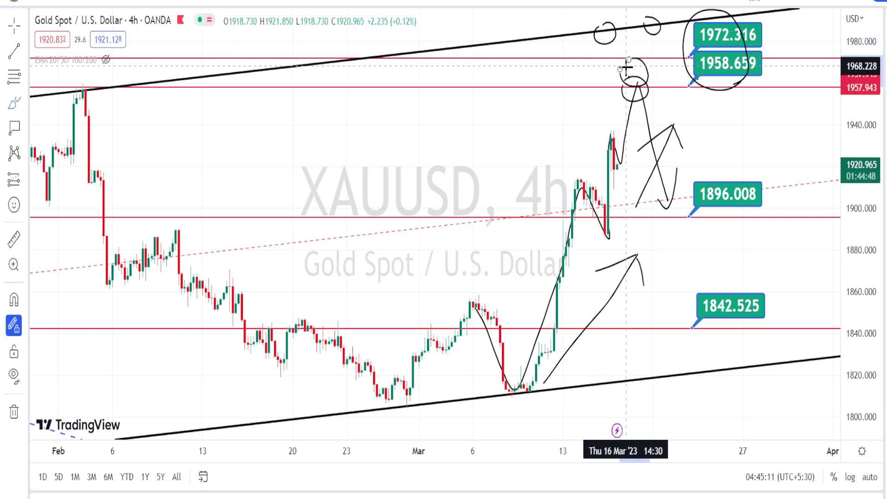
pyautogui.moveTo(627, 20)
pyautogui.mouseDown()
pyautogui.moveTo(643, 33)
pyautogui.moveTo(621, 26)
pyautogui.mouseUp()
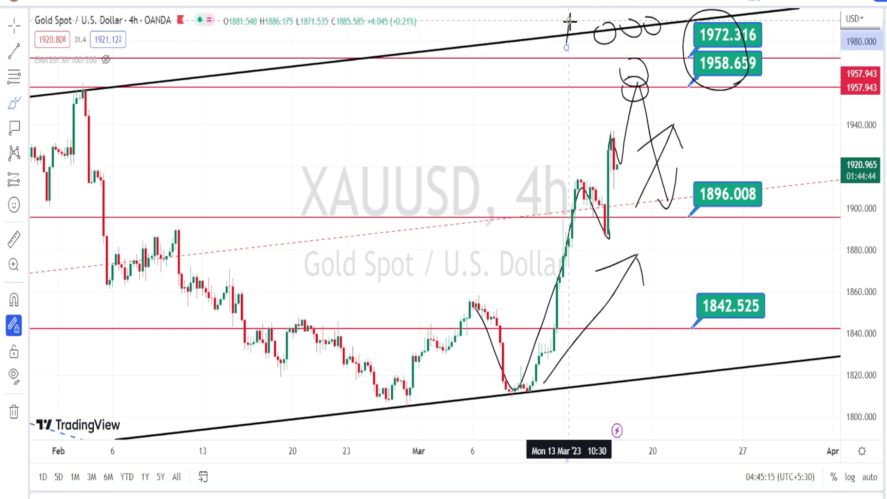
pyautogui.moveTo(558, 34)
pyautogui.mouseDown()
pyautogui.moveTo(575, 22)
pyautogui.moveTo(549, 40)
pyautogui.moveTo(585, 18)
pyautogui.mouseUp()
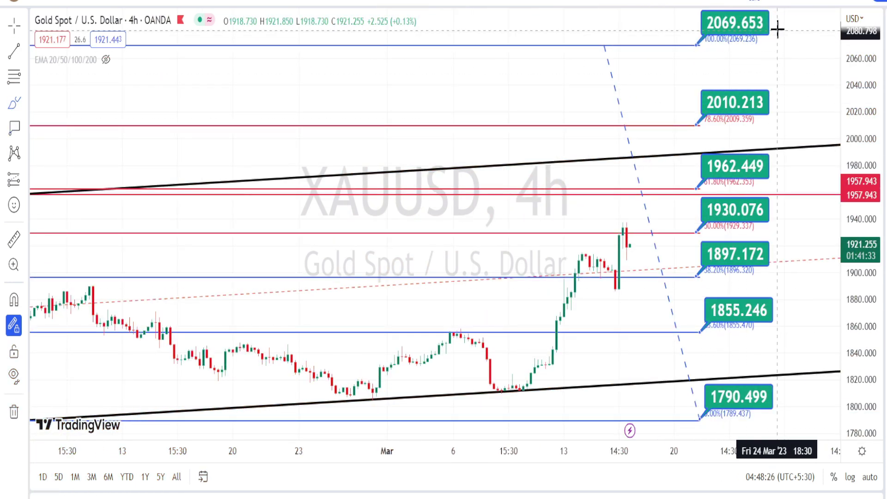
# - On the 4h Fibonacci view, draw a vertical line beside the levels, sketch a drop towards 1897.172, and circle 1930.076, 1897.172, 1855.246 and 1790.499
pyautogui.moveTo(778, 65); pyautogui.dragTo(778, 389)
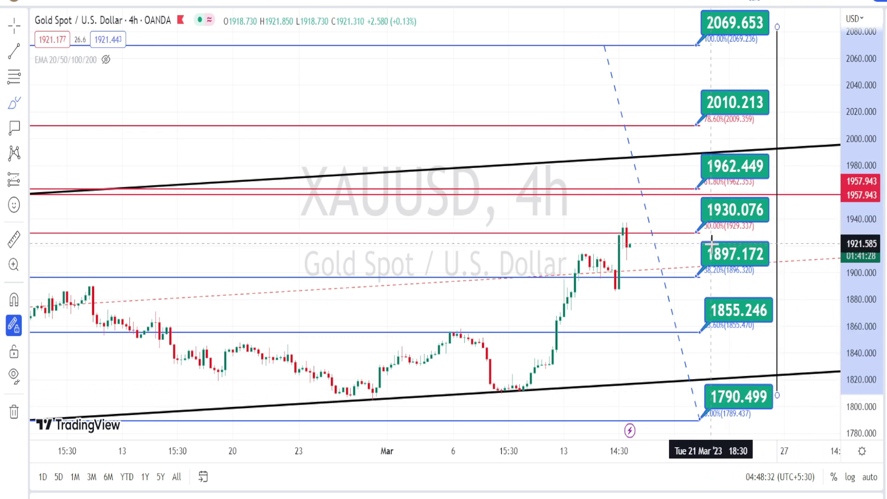
pyautogui.click(699, 228)
pyautogui.moveTo(731, 230)
pyautogui.mouseDown()
pyautogui.moveTo(742, 211)
pyautogui.moveTo(699, 213)
pyautogui.moveTo(707, 234)
pyautogui.mouseUp()
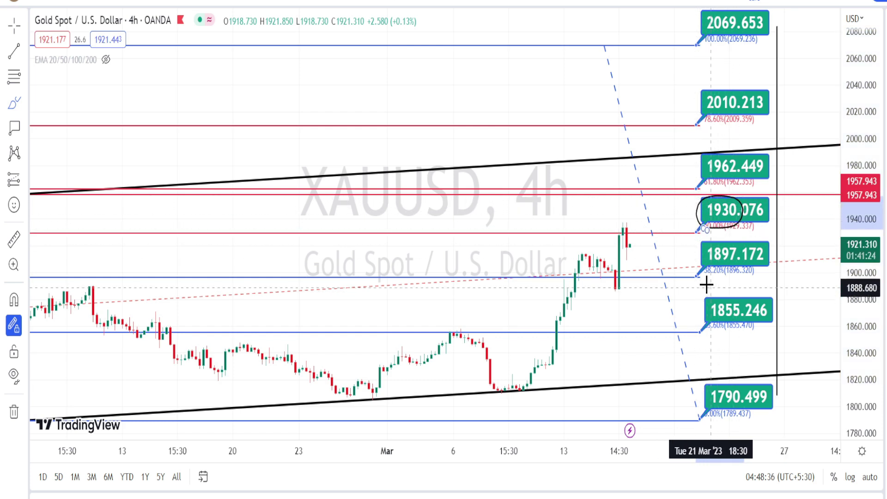
pyautogui.moveTo(714, 275)
pyautogui.mouseDown()
pyautogui.moveTo(735, 238)
pyautogui.moveTo(703, 279)
pyautogui.mouseUp()
pyautogui.moveTo(637, 244)
pyautogui.mouseDown()
pyautogui.moveTo(656, 289)
pyautogui.moveTo(663, 266)
pyautogui.mouseUp()
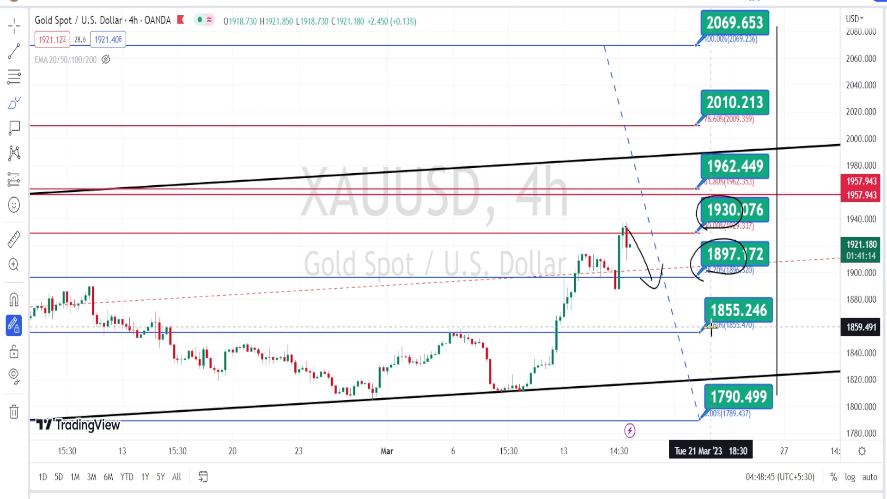
pyautogui.moveTo(738, 337)
pyautogui.mouseDown()
pyautogui.moveTo(742, 291)
pyautogui.moveTo(702, 313)
pyautogui.mouseUp()
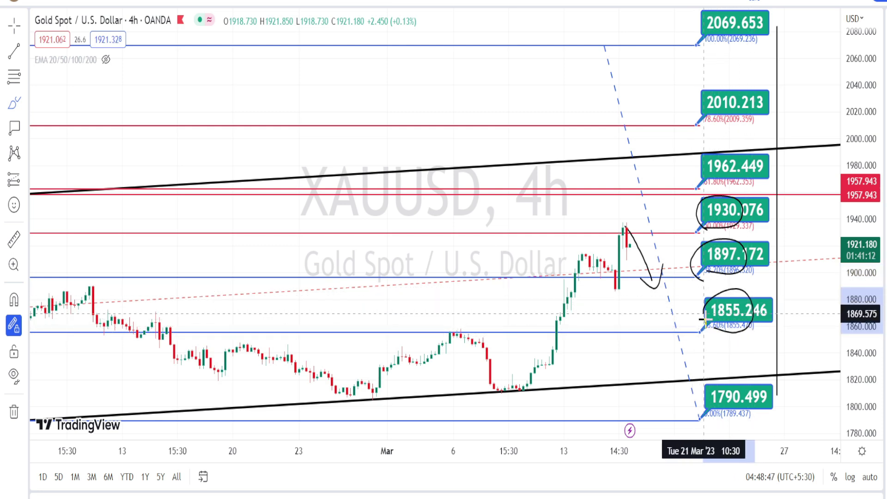
pyautogui.moveTo(760, 396); pyautogui.dragTo(718, 386)
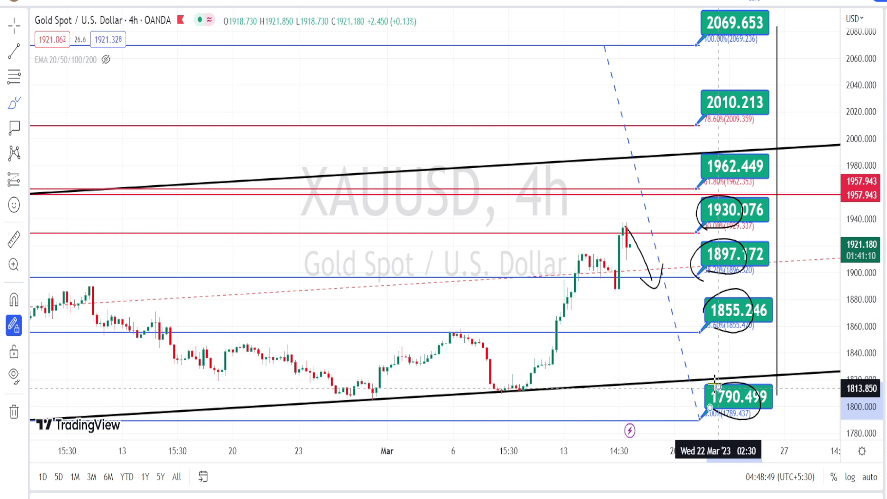
# - Underline the 1930.076, 1962.449, 2010.213 and 2069.653 labels, and circle two spots on the channel's upper line
pyautogui.click(701, 226)
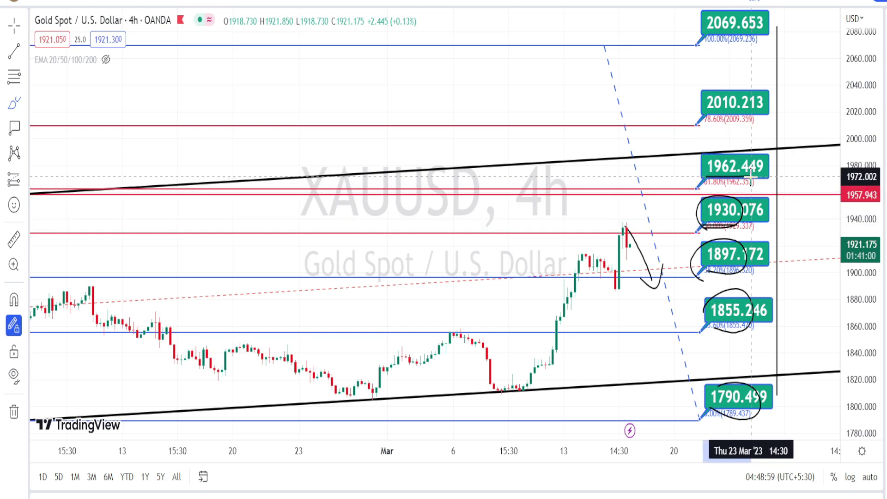
pyautogui.click(704, 121)
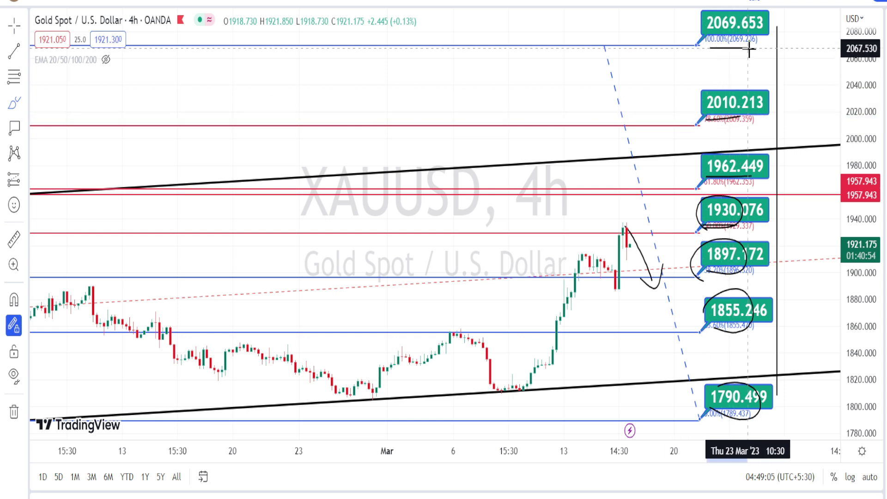
pyautogui.moveTo(674, 149)
pyautogui.mouseDown()
pyautogui.moveTo(689, 147)
pyautogui.moveTo(675, 163)
pyautogui.moveTo(676, 151)
pyautogui.mouseUp()
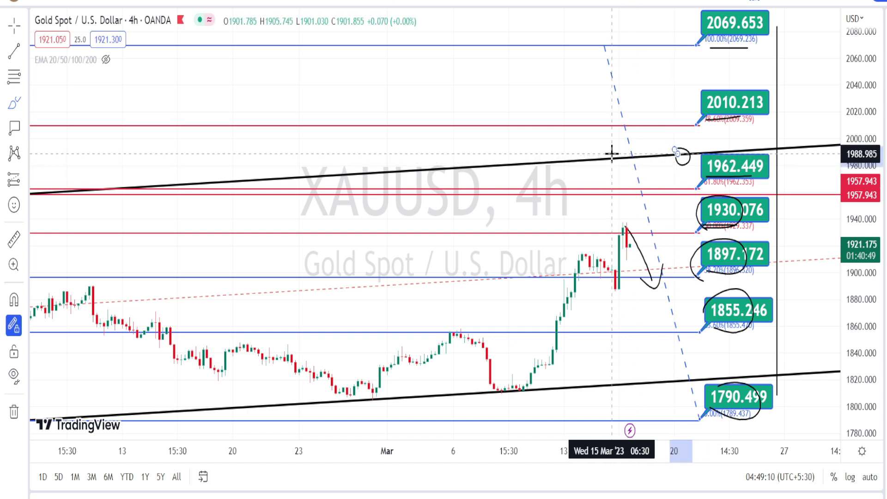
pyautogui.moveTo(612, 151)
pyautogui.mouseDown()
pyautogui.moveTo(624, 154)
pyautogui.moveTo(618, 167)
pyautogui.moveTo(614, 153)
pyautogui.mouseUp()
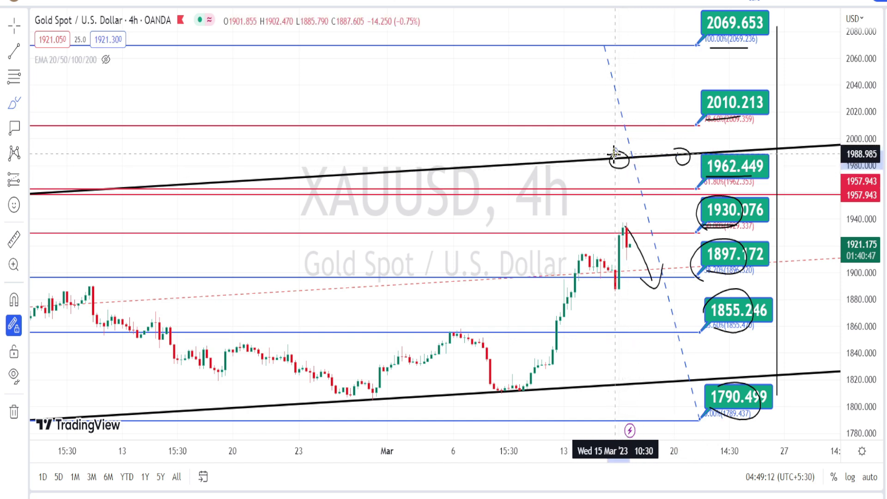
# - Circle two spots on the channel's lower line, and sketch a double arrow pointing at the March rally and a downward arrow towards 1790.499
pyautogui.moveTo(677, 378)
pyautogui.mouseDown()
pyautogui.moveTo(674, 372)
pyautogui.moveTo(680, 394)
pyautogui.moveTo(661, 379)
pyautogui.moveTo(643, 394)
pyautogui.moveTo(626, 391)
pyautogui.mouseUp()
pyautogui.moveTo(510, 308); pyautogui.dragTo(560, 287)
pyautogui.moveTo(536, 319); pyautogui.dragTo(567, 297)
pyautogui.moveTo(554, 267); pyautogui.dragTo(560, 323)
pyautogui.moveTo(619, 350)
pyautogui.mouseDown()
pyautogui.moveTo(651, 421)
pyautogui.moveTo(660, 406)
pyautogui.mouseUp()
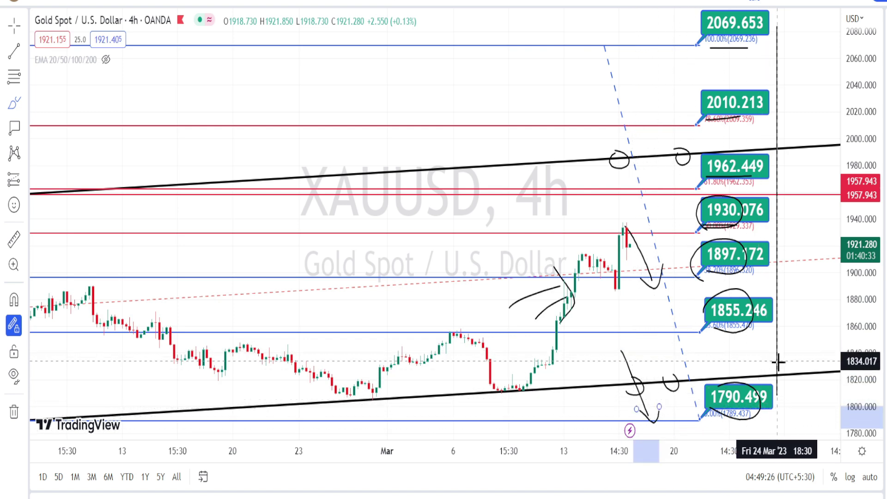
pyautogui.moveTo(531, 383)
pyautogui.mouseDown()
pyautogui.moveTo(565, 291)
pyautogui.moveTo(602, 287)
pyautogui.moveTo(613, 296)
pyautogui.moveTo(627, 230)
pyautogui.moveTo(644, 246)
pyautogui.moveTo(679, 161)
pyautogui.moveTo(661, 172)
pyautogui.moveTo(676, 164)
pyautogui.moveTo(685, 202)
pyautogui.mouseUp()
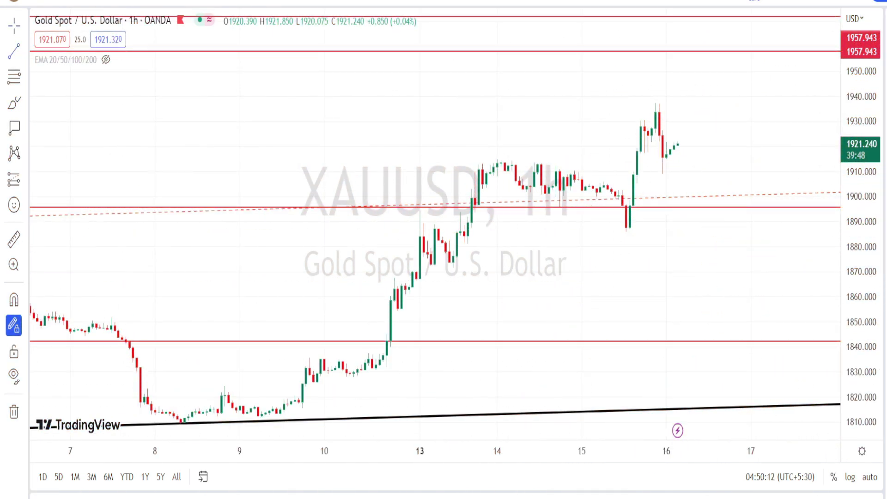
# - On the 1h chart, draw a rising trend line from the 10 March low at about 1831, and trace the price swings above it
pyautogui.click(376, 370)
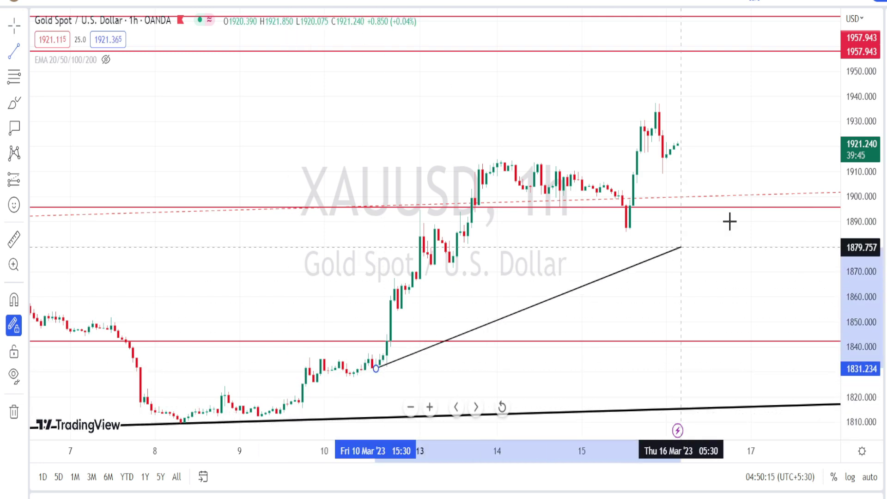
pyautogui.click(839, 117)
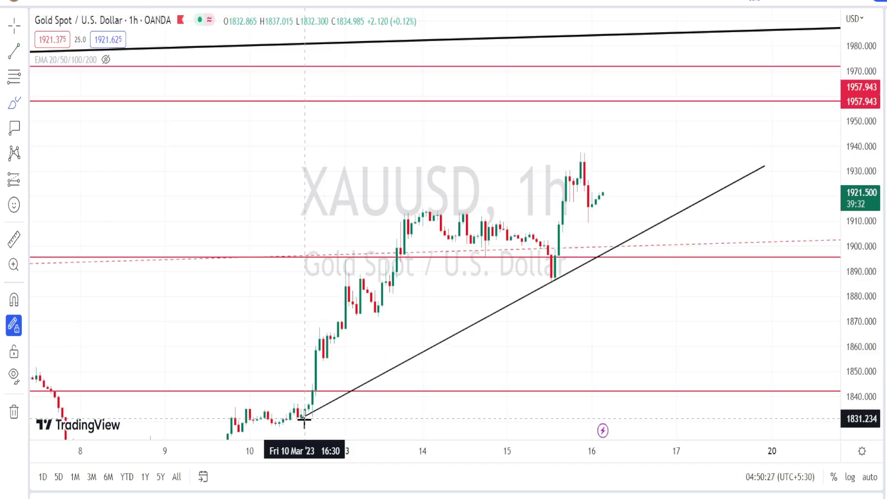
pyautogui.moveTo(305, 418)
pyautogui.mouseDown()
pyautogui.moveTo(416, 215)
pyautogui.moveTo(577, 255)
pyautogui.moveTo(585, 152)
pyautogui.mouseUp()
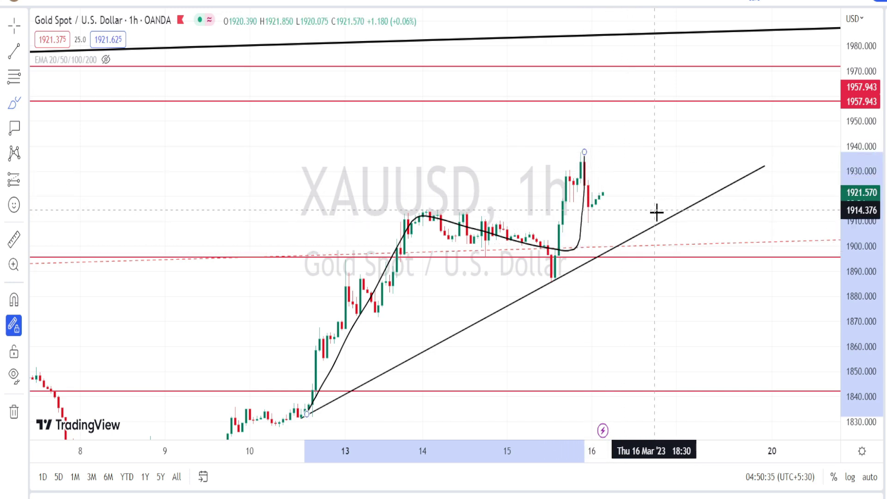
# - Mark three spots on the rising trend line with circles, and sketch a price path from the 15 March high
pyautogui.moveTo(666, 209); pyautogui.dragTo(669, 212)
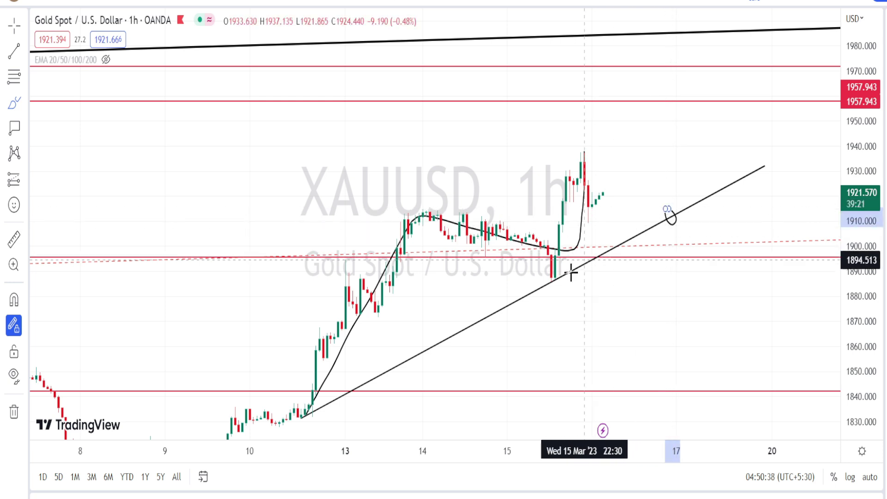
pyautogui.moveTo(558, 269)
pyautogui.mouseDown()
pyautogui.moveTo(557, 292)
pyautogui.moveTo(554, 269)
pyautogui.mouseUp()
pyautogui.moveTo(467, 318); pyautogui.dragTo(478, 331)
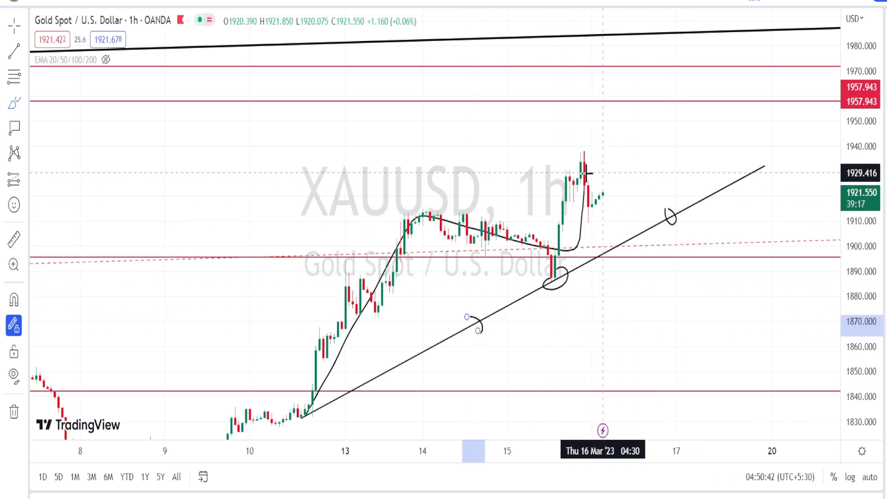
pyautogui.moveTo(587, 156)
pyautogui.mouseDown()
pyautogui.moveTo(725, 180)
pyautogui.moveTo(733, 57)
pyautogui.moveTo(829, 77)
pyautogui.mouseUp()
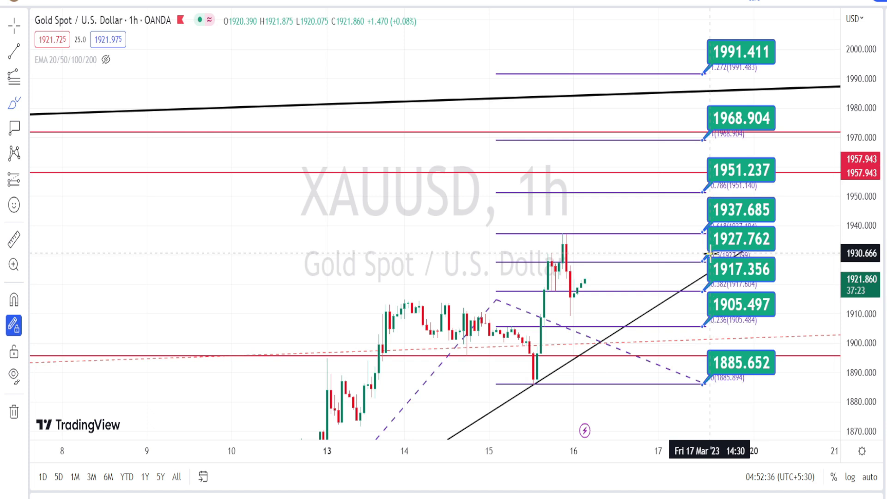
# - On the 1h Fibonacci view, circle the 1927.762 and 1917.356 labels and sketch an upward arrow from the current price past 1927.762
pyautogui.moveTo(737, 253)
pyautogui.mouseDown()
pyautogui.moveTo(751, 233)
pyautogui.moveTo(714, 231)
pyautogui.moveTo(719, 252)
pyautogui.mouseUp()
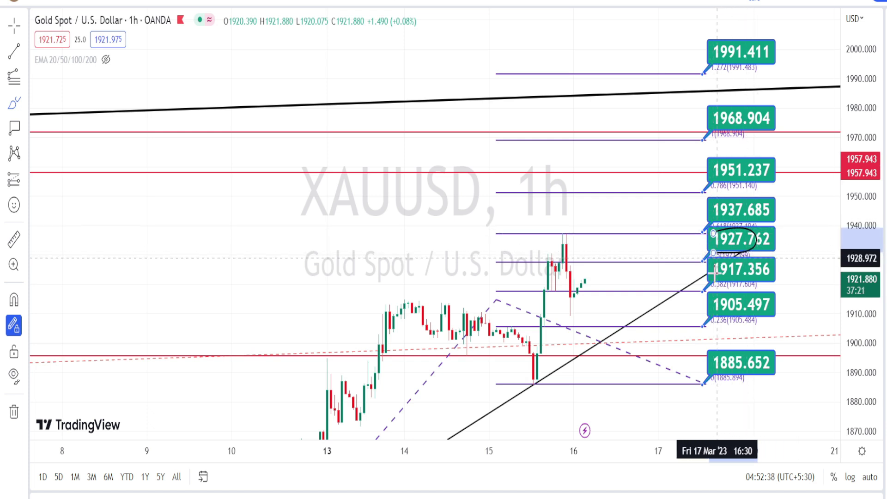
pyautogui.moveTo(708, 288); pyautogui.dragTo(710, 264)
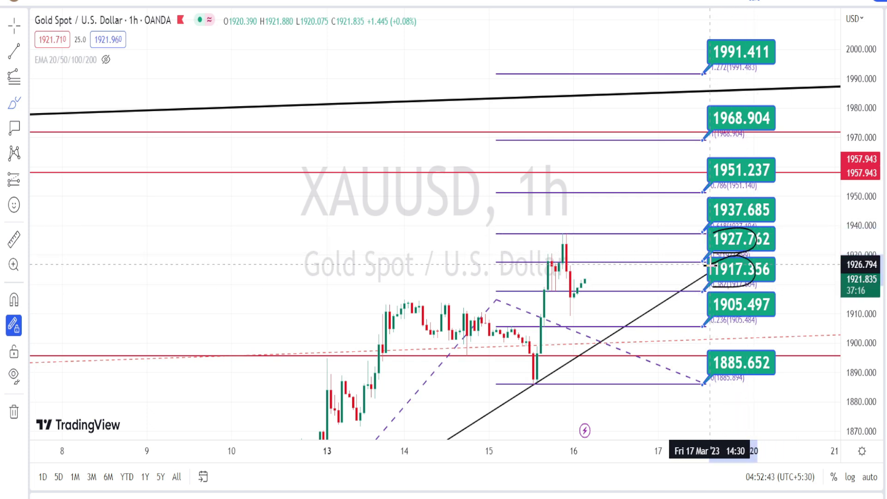
pyautogui.moveTo(575, 288)
pyautogui.mouseDown()
pyautogui.moveTo(599, 254)
pyautogui.moveTo(614, 274)
pyautogui.mouseUp()
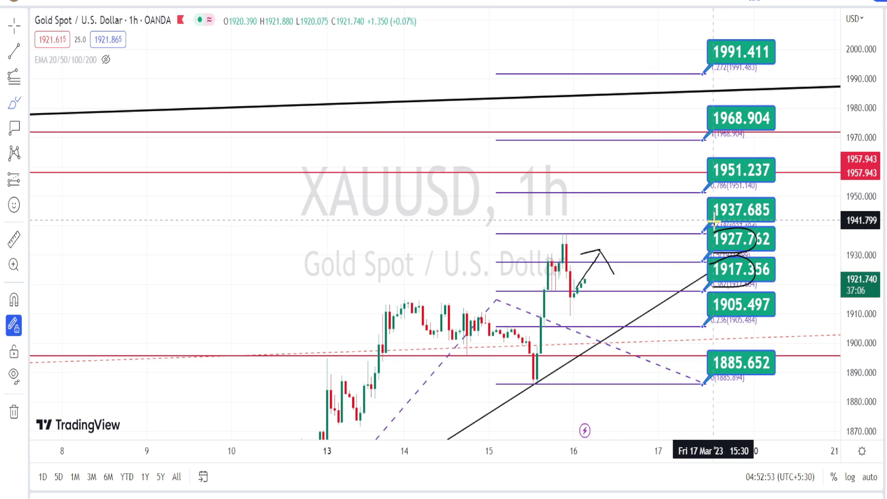
# - Circle the 1937.685, 1951.237, 1968.904 and 1991.411 labels as upside targets
pyautogui.moveTo(728, 222)
pyautogui.mouseDown()
pyautogui.moveTo(758, 213)
pyautogui.moveTo(740, 203)
pyautogui.moveTo(717, 208)
pyautogui.moveTo(744, 163)
pyautogui.moveTo(706, 168)
pyautogui.mouseUp()
pyautogui.moveTo(706, 129)
pyautogui.mouseDown()
pyautogui.moveTo(767, 122)
pyautogui.moveTo(702, 115)
pyautogui.mouseUp()
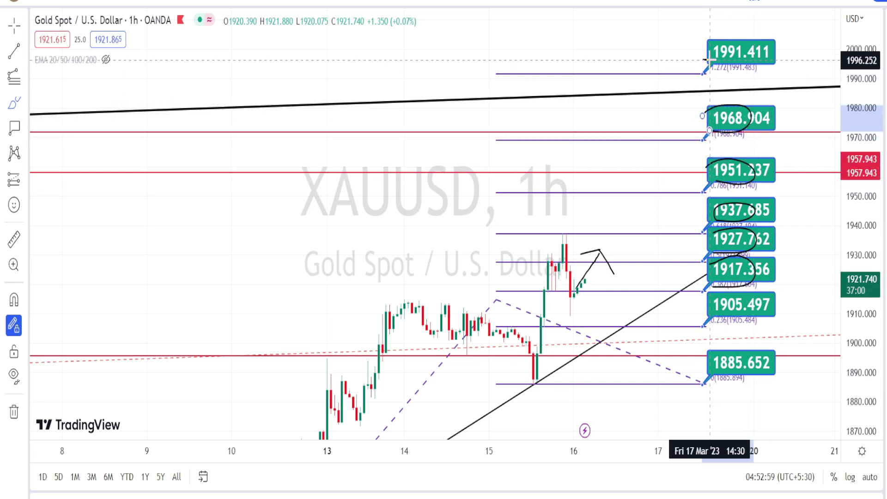
pyautogui.moveTo(710, 61)
pyautogui.mouseDown()
pyautogui.moveTo(767, 39)
pyautogui.moveTo(714, 46)
pyautogui.mouseUp()
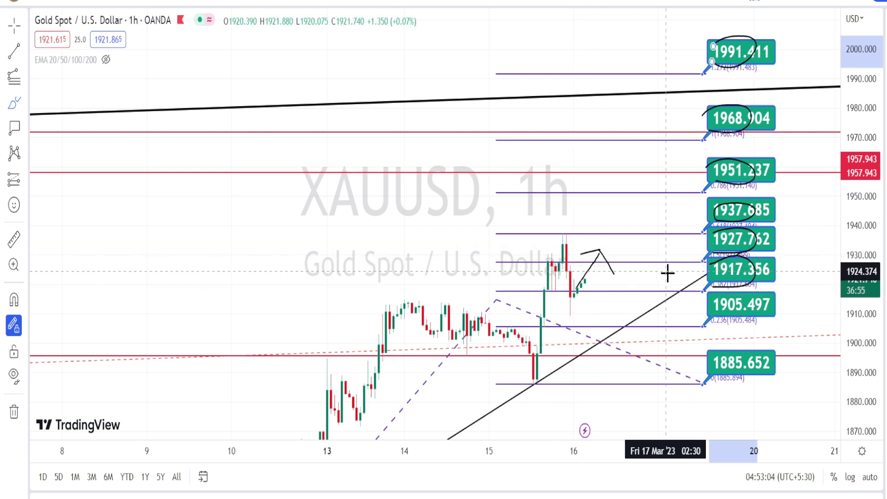
# - Underline 1927.762, sketch descending arrows through 1917.356 to 1905.497, and circle the 1905.497 label plus two spots on the rising trend line
pyautogui.click(712, 254)
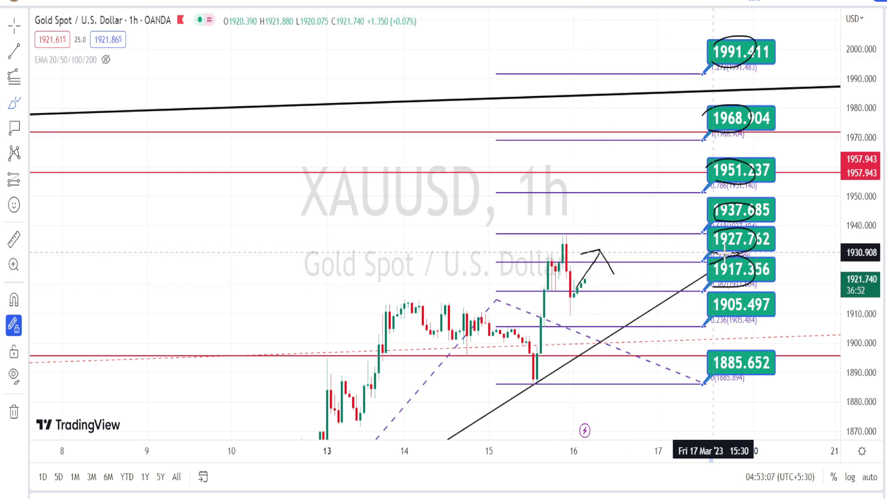
pyautogui.moveTo(593, 269)
pyautogui.mouseDown()
pyautogui.moveTo(618, 292)
pyautogui.moveTo(604, 296)
pyautogui.moveTo(621, 287)
pyautogui.mouseUp()
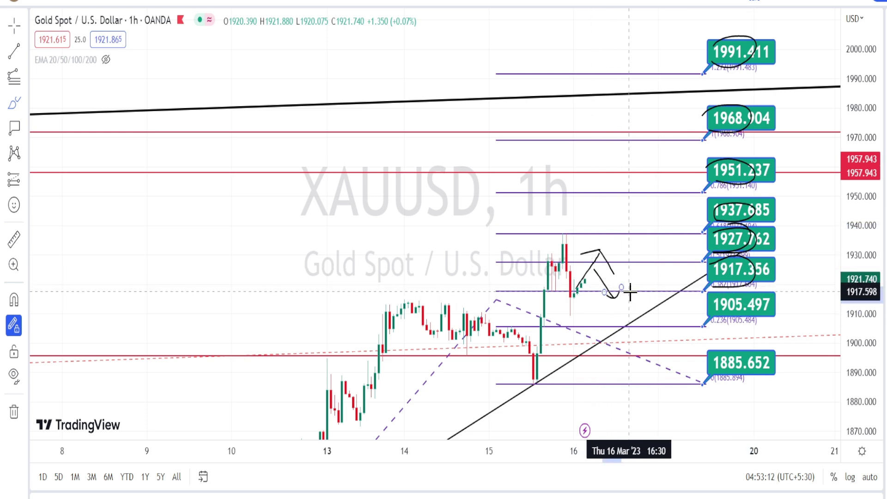
pyautogui.moveTo(624, 292); pyautogui.dragTo(642, 328)
pyautogui.moveTo(627, 322)
pyautogui.mouseDown()
pyautogui.moveTo(645, 328)
pyautogui.moveTo(647, 321)
pyautogui.mouseUp()
pyautogui.moveTo(704, 322)
pyautogui.mouseDown()
pyautogui.moveTo(766, 301)
pyautogui.moveTo(703, 303)
pyautogui.mouseUp()
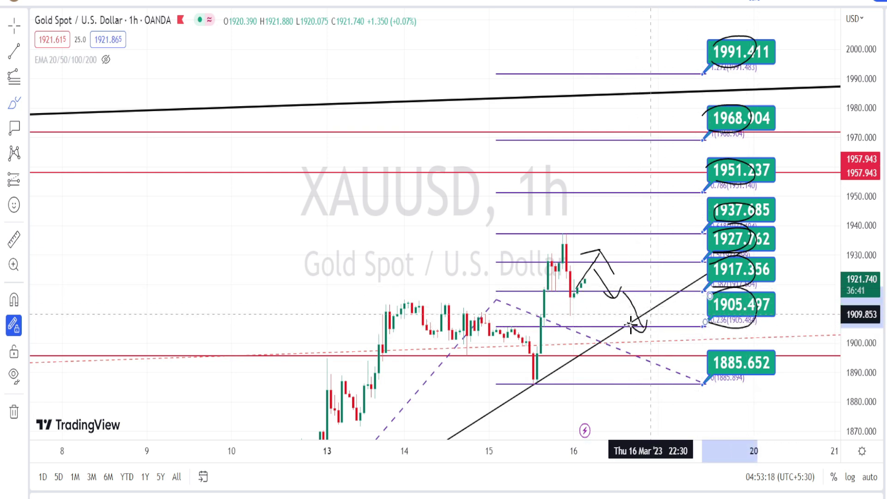
pyautogui.moveTo(604, 328)
pyautogui.mouseDown()
pyautogui.moveTo(611, 344)
pyautogui.moveTo(601, 332)
pyautogui.moveTo(644, 323)
pyautogui.moveTo(626, 321)
pyautogui.mouseUp()
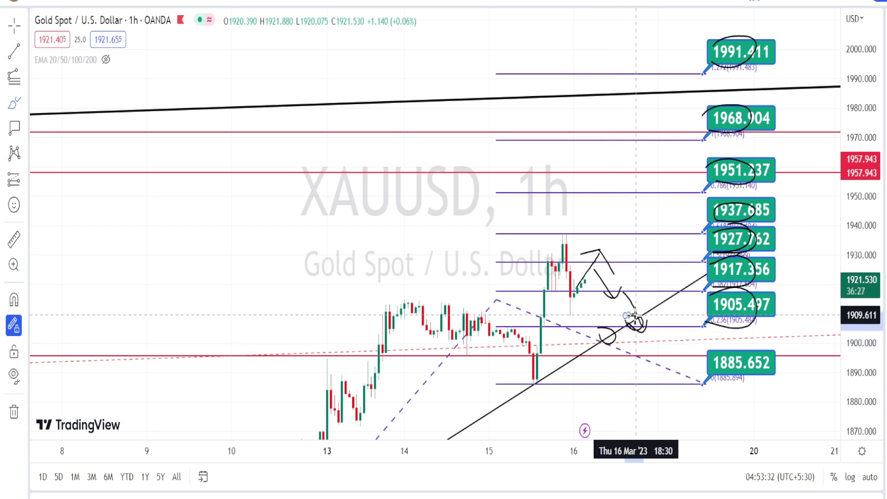
pyautogui.moveTo(636, 319)
pyautogui.mouseDown()
pyautogui.moveTo(668, 394)
pyautogui.moveTo(670, 370)
pyautogui.moveTo(731, 383)
pyautogui.moveTo(747, 346)
pyautogui.moveTo(706, 369)
pyautogui.moveTo(709, 396)
pyautogui.mouseUp()
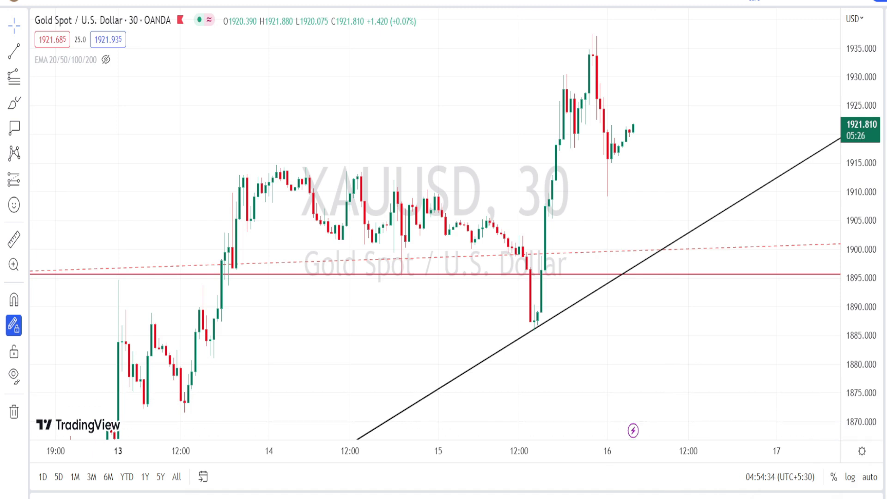
# - On the 30-minute chart, draw an arrow path from the 15 March low at about 1887.6 via 1935 and 1910 to about 1922.6
pyautogui.click(14, 101)
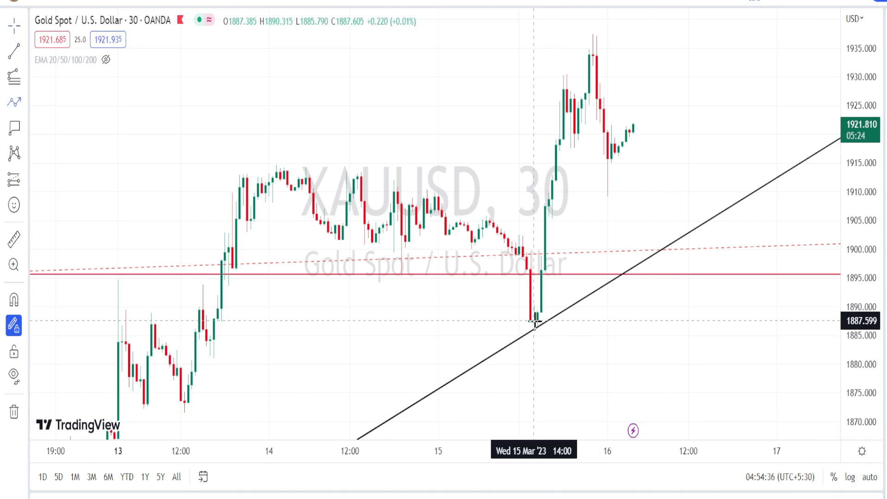
pyautogui.click(534, 320)
pyautogui.click(590, 48)
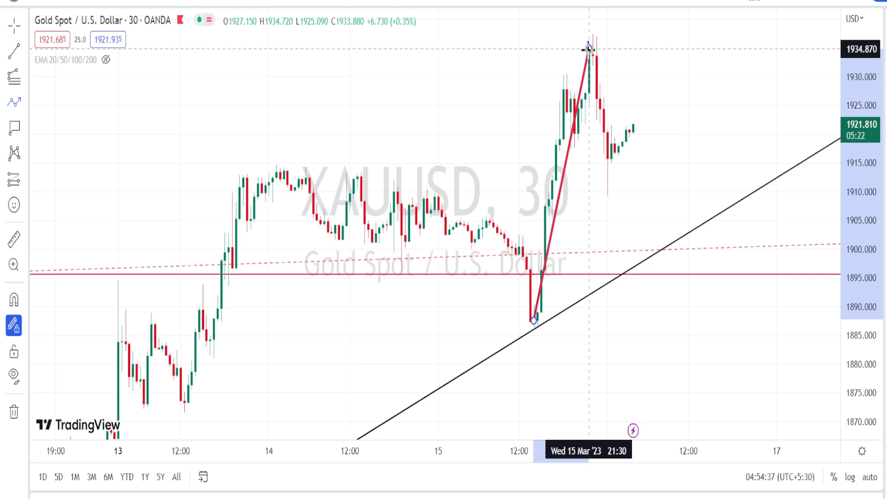
pyautogui.click(608, 191)
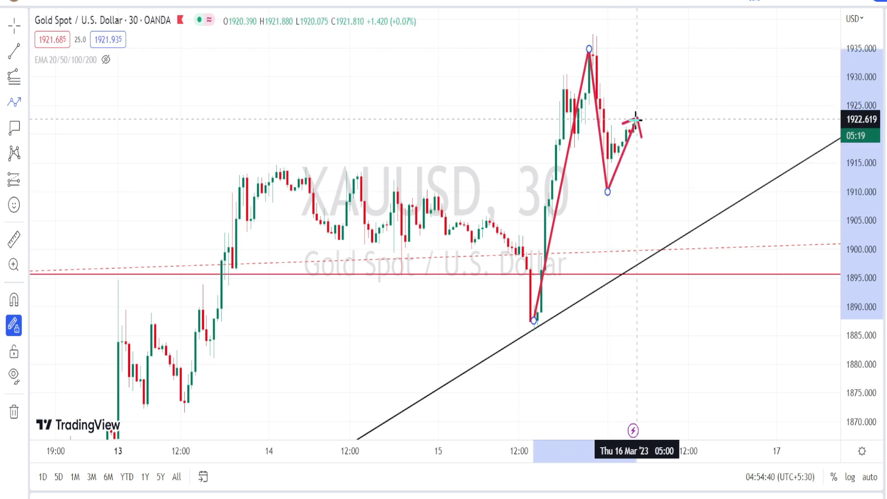
pyautogui.doubleClick(637, 119)
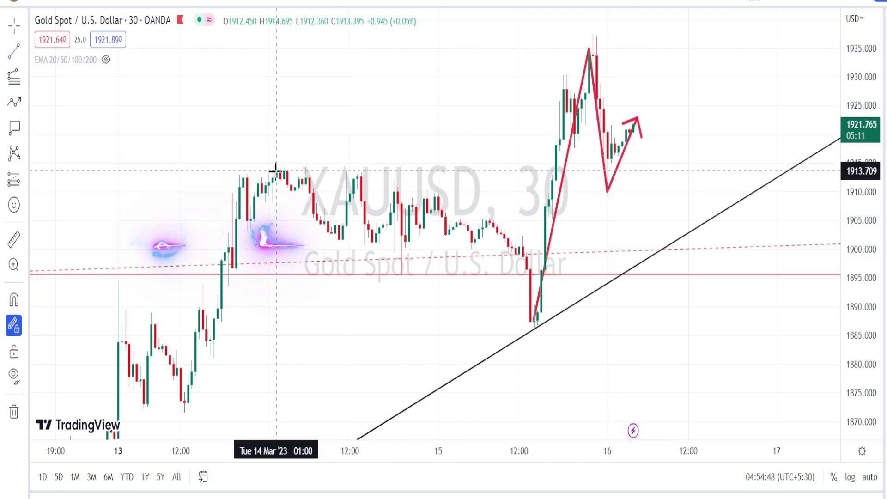
# - Draw a descending trend line from the 14 March high at about 1913.6 to the rising trend line, and circle its first two touch points
pyautogui.click(276, 171)
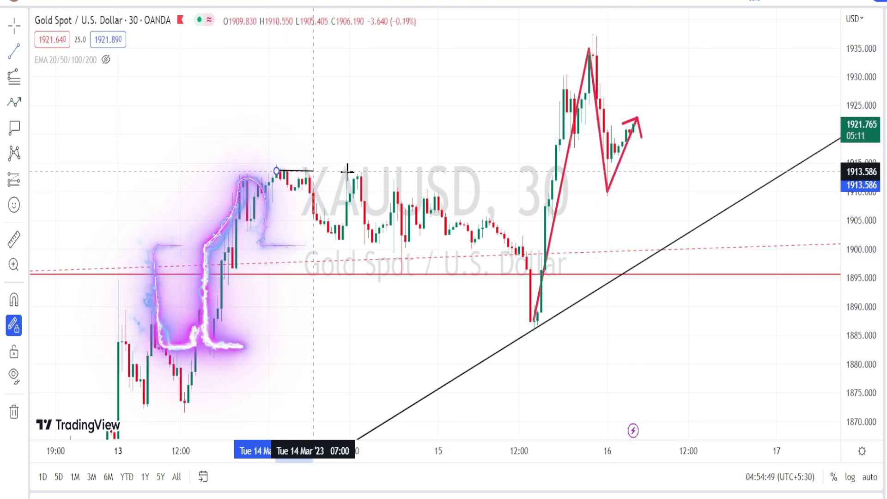
pyautogui.click(739, 202)
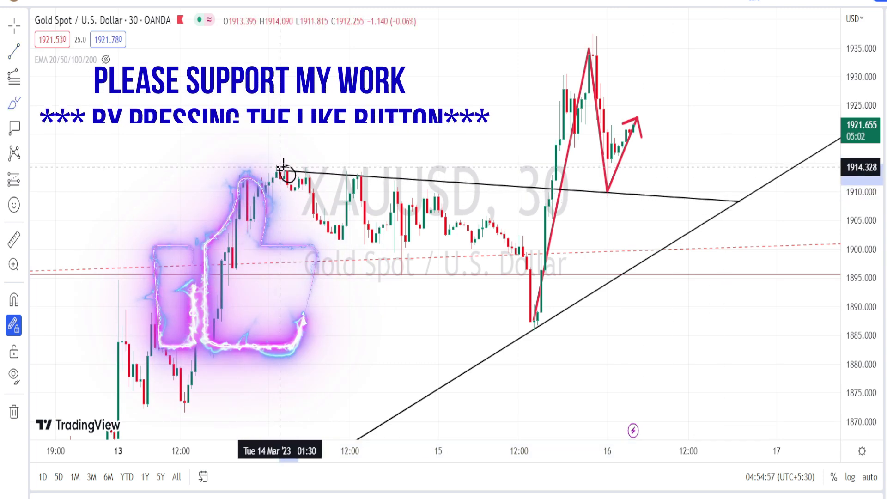
pyautogui.moveTo(280, 168); pyautogui.dragTo(288, 166)
pyautogui.moveTo(361, 173)
pyautogui.mouseDown()
pyautogui.moveTo(377, 182)
pyautogui.moveTo(365, 171)
pyautogui.mouseUp()
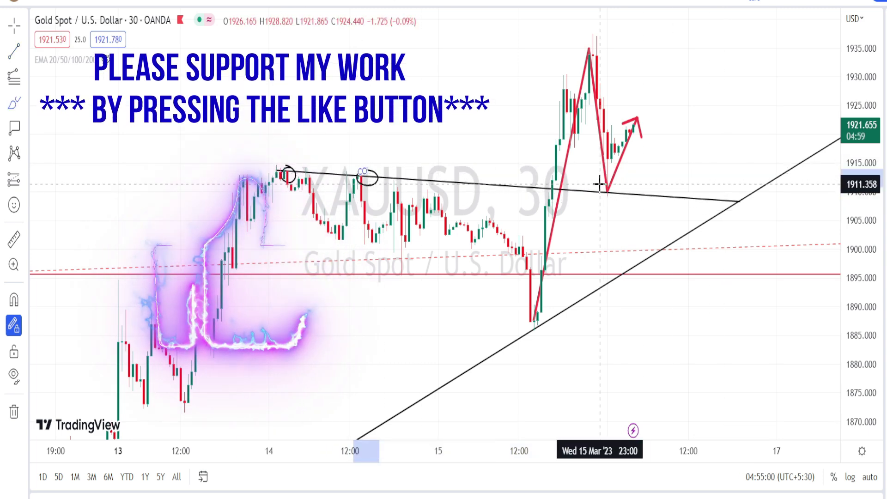
# - Circle the trend line retest near 1910 and sketch a price path from about 1935 via 1910 and 1921 down below the trend line
pyautogui.moveTo(624, 185); pyautogui.dragTo(597, 188)
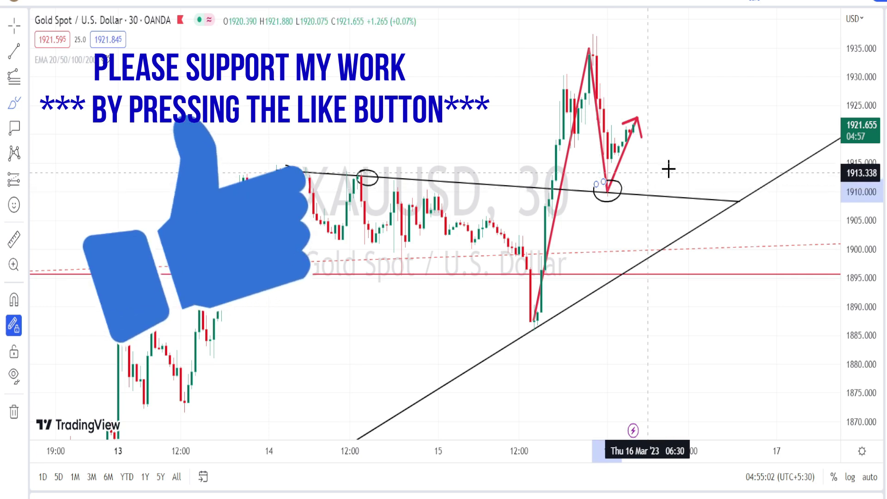
pyautogui.moveTo(591, 47)
pyautogui.mouseDown()
pyautogui.moveTo(604, 195)
pyautogui.moveTo(637, 125)
pyautogui.moveTo(646, 225)
pyautogui.moveTo(653, 192)
pyautogui.mouseUp()
pyautogui.moveTo(563, 184)
pyautogui.mouseDown()
pyautogui.moveTo(571, 204)
pyautogui.moveTo(561, 183)
pyautogui.moveTo(520, 187)
pyautogui.mouseUp()
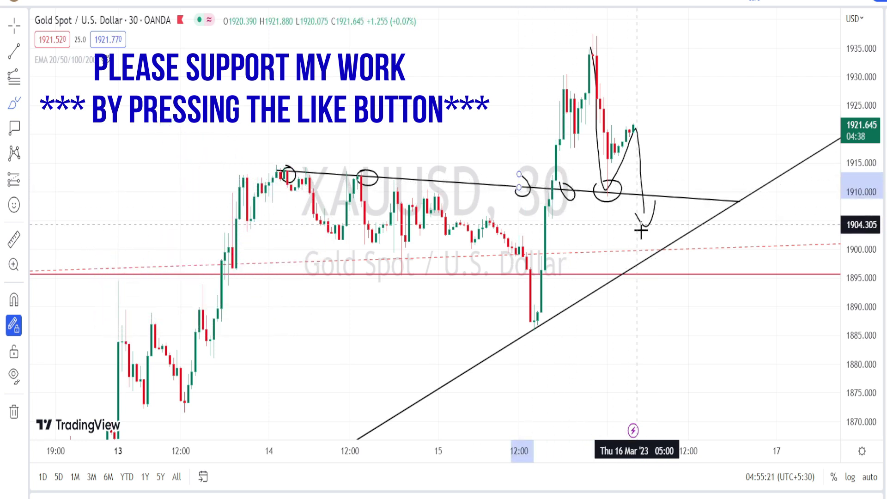
pyautogui.moveTo(648, 245)
pyautogui.mouseDown()
pyautogui.moveTo(677, 326)
pyautogui.moveTo(682, 301)
pyautogui.mouseUp()
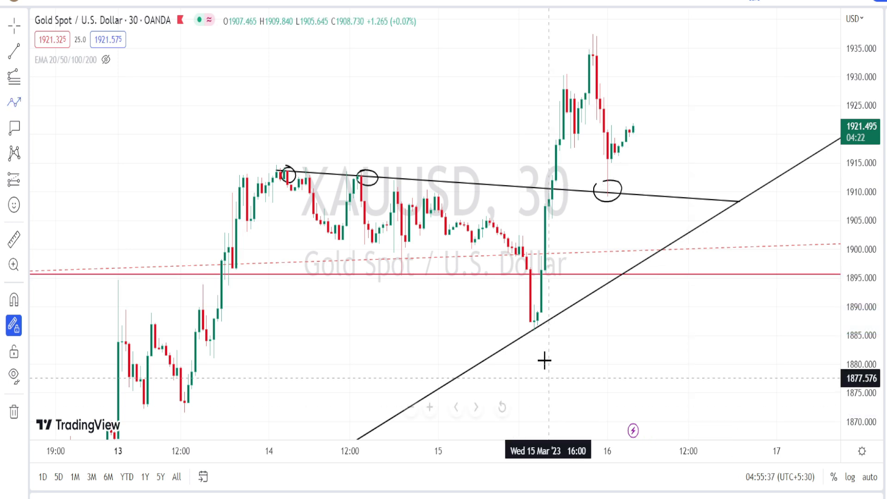
# - Draw an arrow path from the 15 March low through the peaks at about 1930, 1937 and 1928 to the rising trend line near 1899
pyautogui.click(534, 320)
pyautogui.click(560, 78)
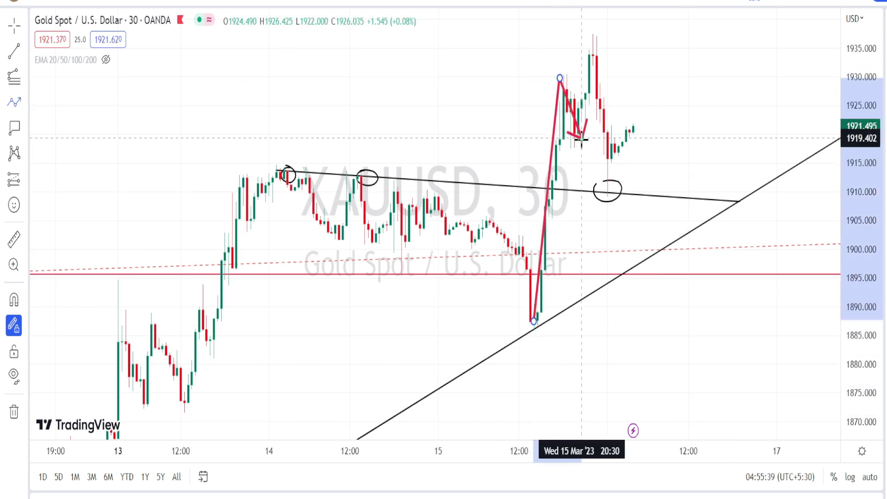
pyautogui.click(581, 140)
pyautogui.click(596, 36)
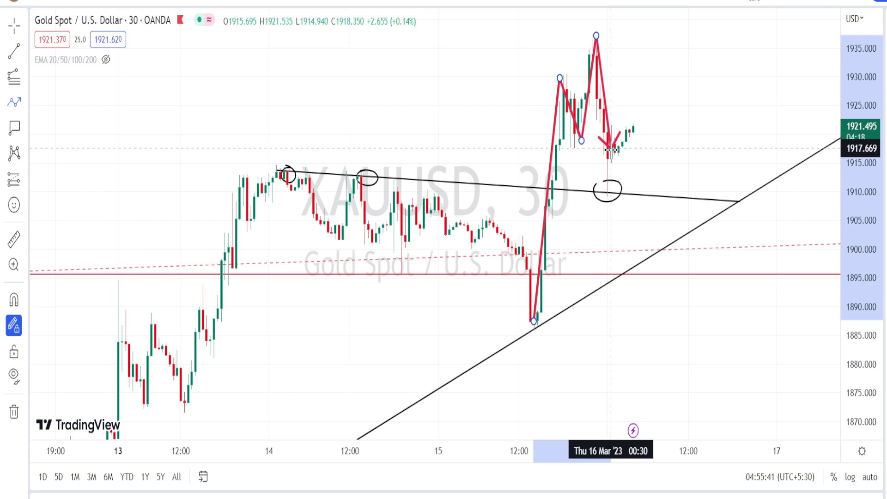
pyautogui.click(611, 156)
pyautogui.click(633, 84)
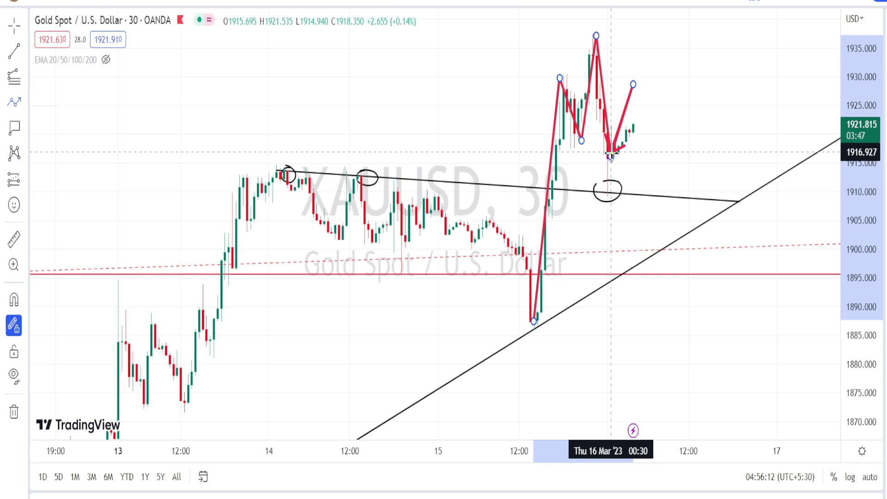
pyautogui.doubleClick(651, 253)
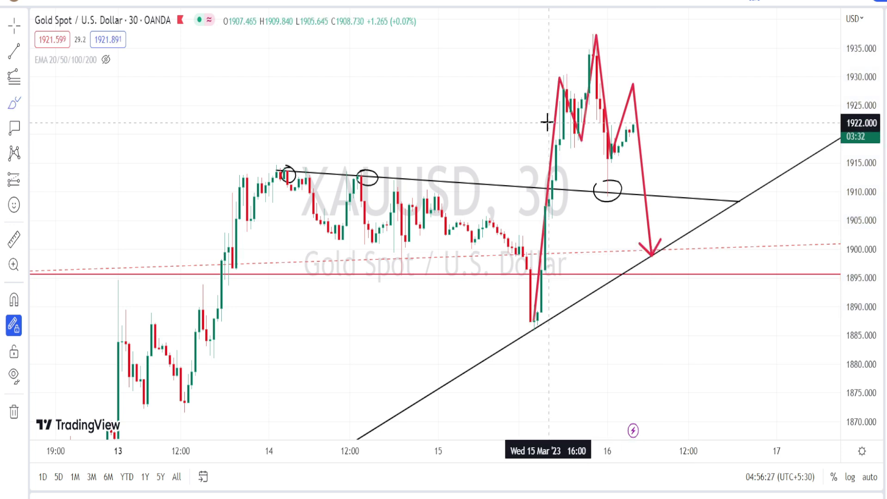
# - Circle the three-peak topping pattern and mark spots near the arrow tip and the rising trend line
pyautogui.moveTo(546, 121)
pyautogui.mouseDown()
pyautogui.moveTo(564, 49)
pyautogui.moveTo(653, 93)
pyautogui.moveTo(546, 104)
pyautogui.mouseUp()
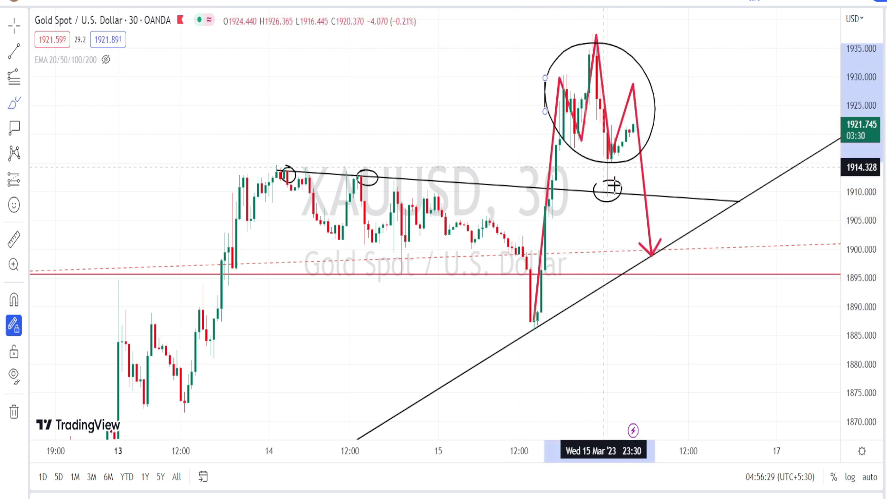
pyautogui.moveTo(642, 248)
pyautogui.mouseDown()
pyautogui.moveTo(655, 238)
pyautogui.moveTo(668, 253)
pyautogui.moveTo(649, 268)
pyautogui.moveTo(643, 246)
pyautogui.mouseUp()
pyautogui.moveTo(583, 285)
pyautogui.mouseDown()
pyautogui.moveTo(601, 280)
pyautogui.moveTo(590, 298)
pyautogui.moveTo(593, 291)
pyautogui.mouseUp()
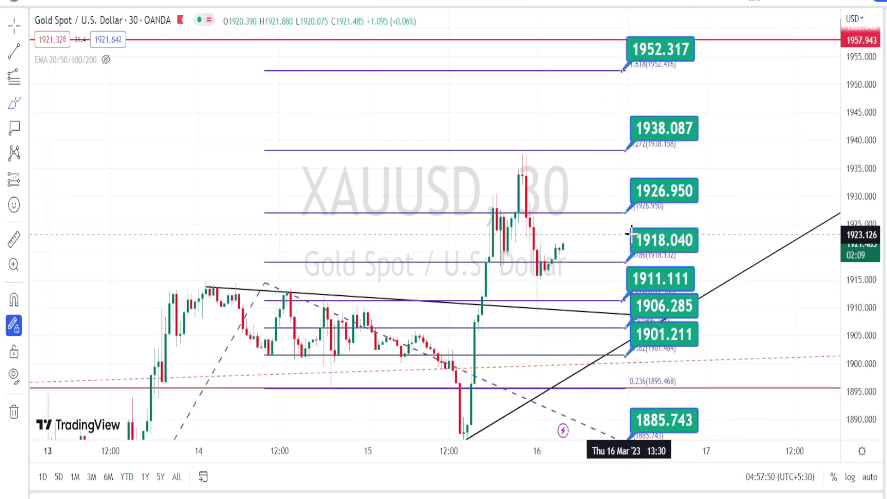
# - Circle the 1926.950, 1918.040, 1938.087 and 1952.317 labels and sketch an upward arrow from the current price to 1926.950
pyautogui.moveTo(671, 206)
pyautogui.mouseDown()
pyautogui.moveTo(647, 174)
pyautogui.moveTo(639, 213)
pyautogui.mouseUp()
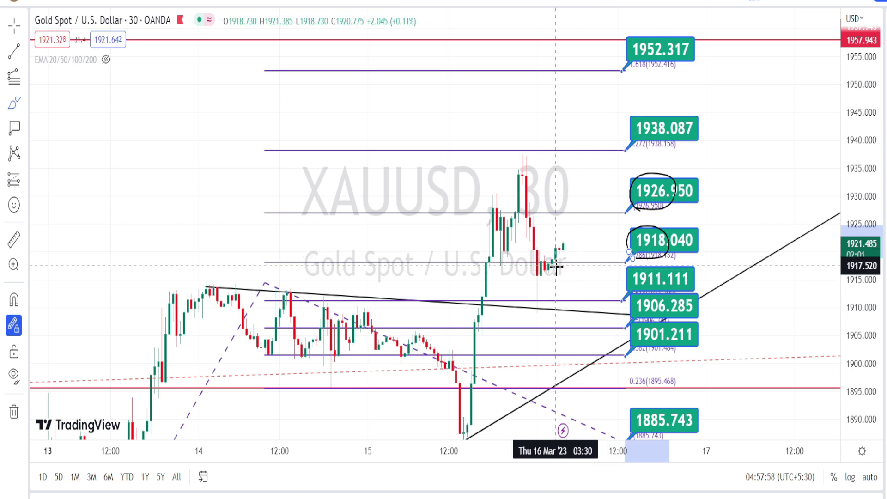
pyautogui.moveTo(559, 236)
pyautogui.mouseDown()
pyautogui.moveTo(566, 205)
pyautogui.moveTo(574, 230)
pyautogui.mouseUp()
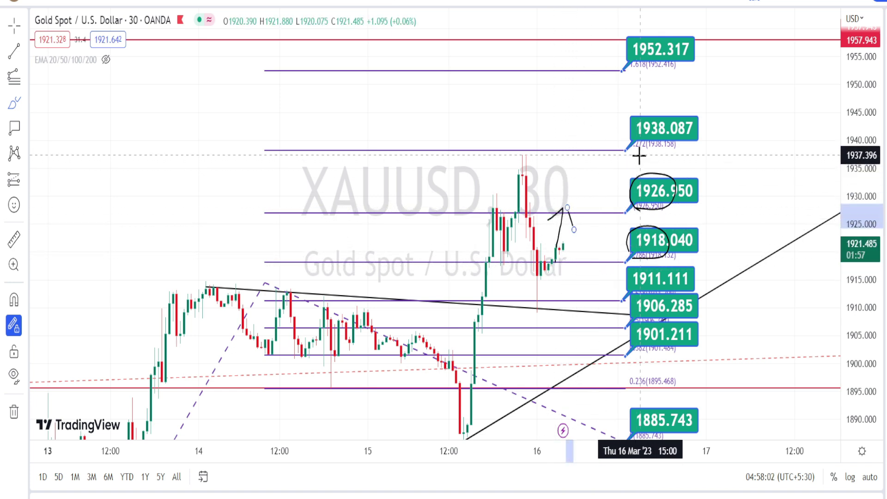
pyautogui.moveTo(671, 139); pyautogui.dragTo(632, 111)
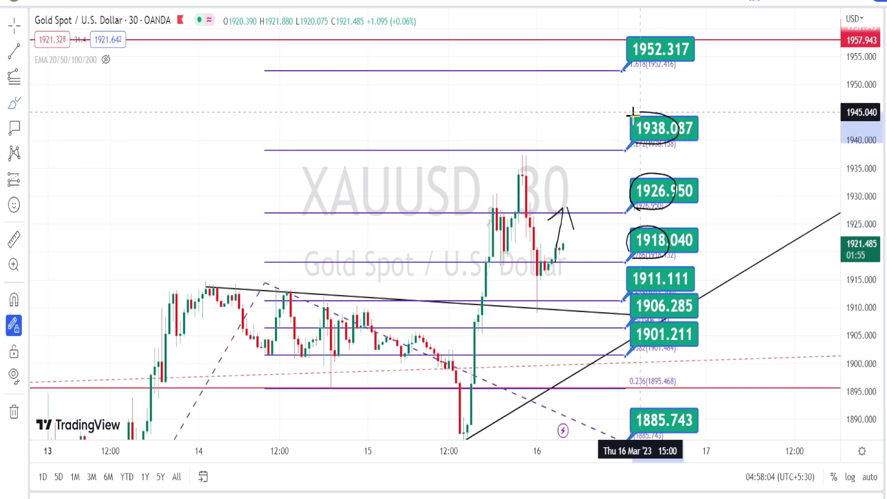
pyautogui.moveTo(648, 73); pyautogui.dragTo(648, 33)
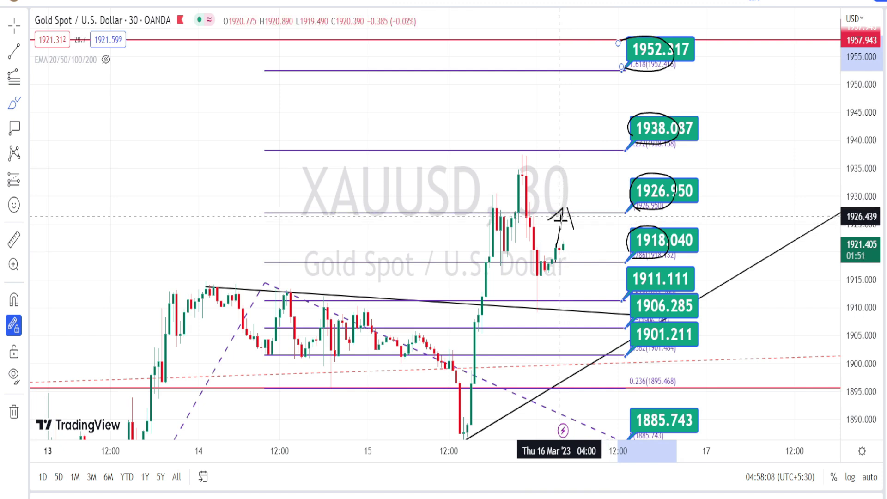
# - Sketch a descending arrow to the 1918.040 level and circle the 1911.111, 1906.285, 1901.211, 1895.468 and 1885.743 downside levels
pyautogui.moveTo(560, 220)
pyautogui.mouseDown()
pyautogui.moveTo(578, 265)
pyautogui.moveTo(584, 260)
pyautogui.mouseUp()
pyautogui.moveTo(658, 258); pyautogui.dragTo(617, 276)
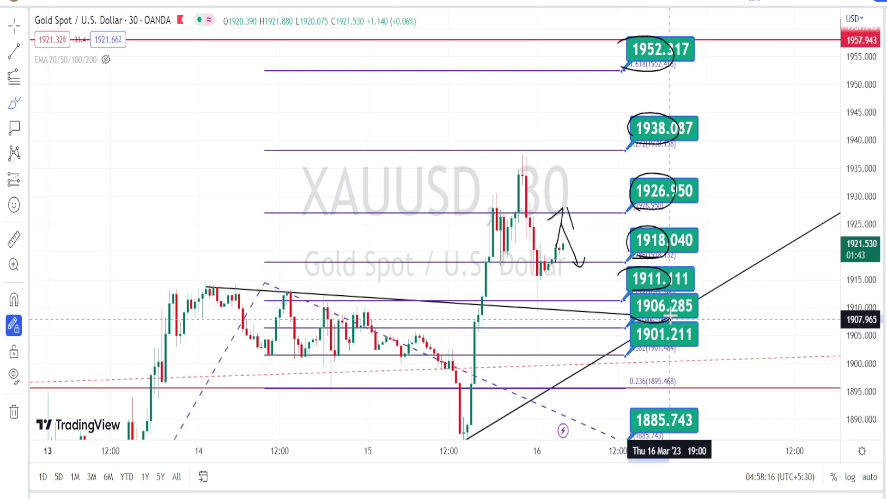
pyautogui.moveTo(628, 344)
pyautogui.mouseDown()
pyautogui.moveTo(656, 351)
pyautogui.moveTo(636, 320)
pyautogui.mouseUp()
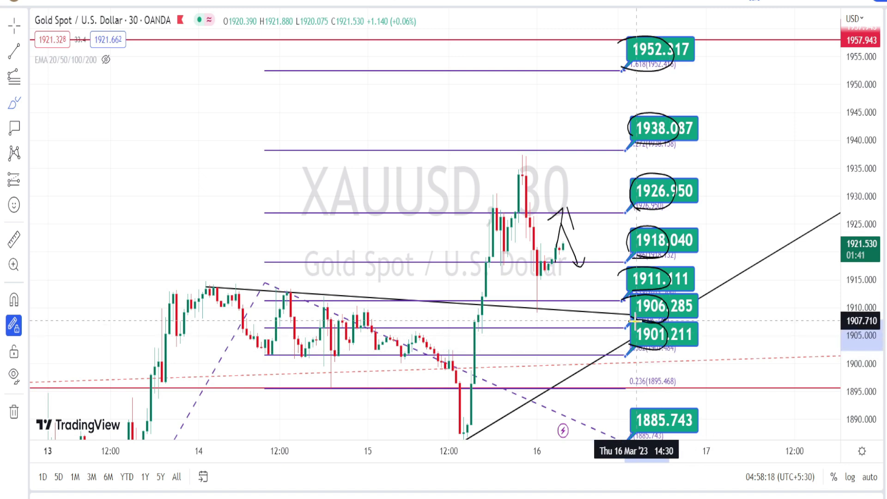
pyautogui.moveTo(637, 394)
pyautogui.mouseDown()
pyautogui.moveTo(677, 391)
pyautogui.moveTo(628, 371)
pyautogui.mouseUp()
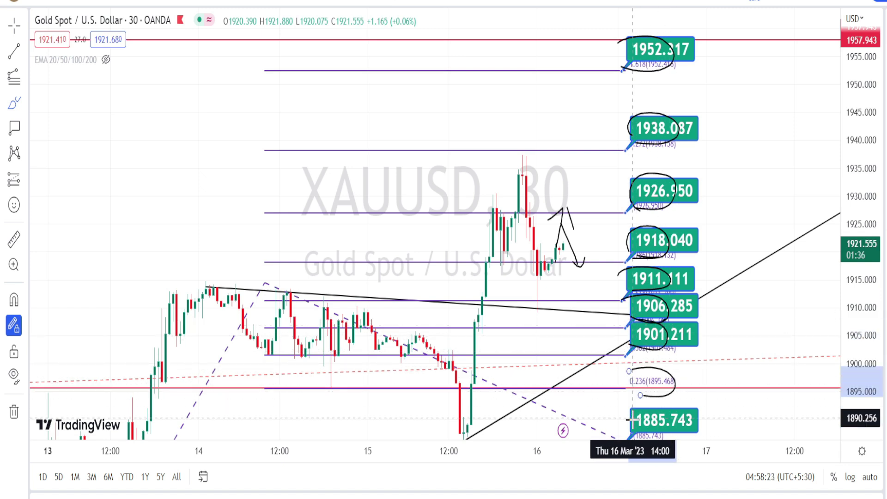
pyautogui.moveTo(630, 428)
pyautogui.mouseDown()
pyautogui.moveTo(674, 417)
pyautogui.moveTo(637, 405)
pyautogui.mouseUp()
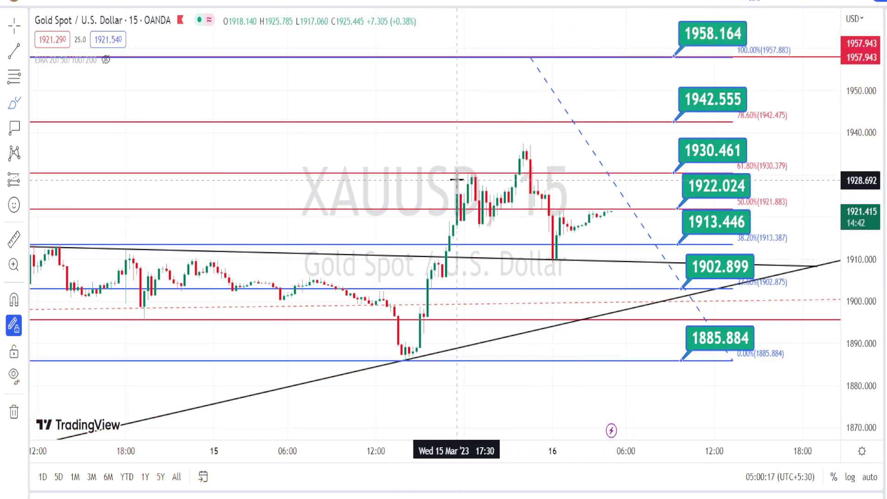
# - On the 15-minute chart, trace the price swings up to the 15 March peak and circle the 1922.024 and 1913.446 labels
pyautogui.moveTo(457, 179)
pyautogui.mouseDown()
pyautogui.moveTo(475, 246)
pyautogui.moveTo(527, 151)
pyautogui.moveTo(551, 255)
pyautogui.mouseUp()
pyautogui.moveTo(688, 200)
pyautogui.mouseDown()
pyautogui.moveTo(710, 203)
pyautogui.moveTo(698, 174)
pyautogui.moveTo(677, 181)
pyautogui.mouseUp()
pyautogui.moveTo(688, 240)
pyautogui.mouseDown()
pyautogui.moveTo(707, 215)
pyautogui.moveTo(678, 214)
pyautogui.mouseUp()
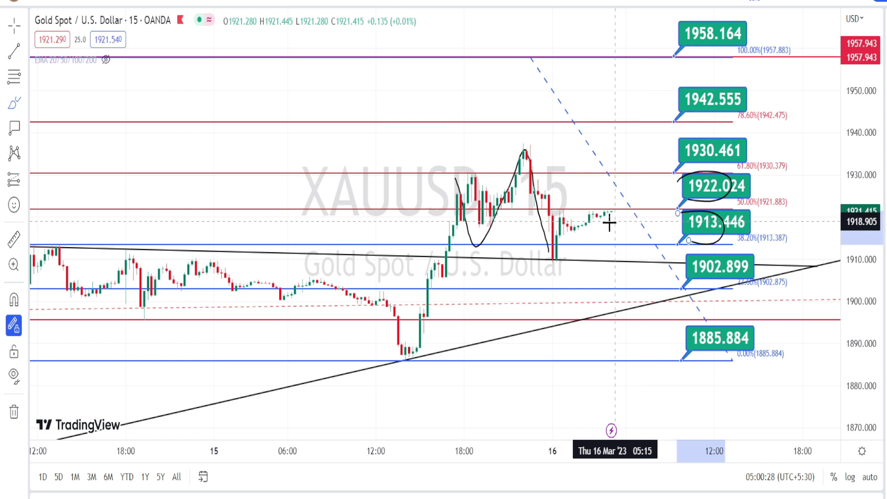
# - Sketch upward arrows above 1922.024 and circle the 1930.461, 1942.555 and 1958.164 labels as upside targets
pyautogui.moveTo(609, 222)
pyautogui.mouseDown()
pyautogui.moveTo(615, 191)
pyautogui.moveTo(608, 202)
pyautogui.moveTo(624, 208)
pyautogui.mouseUp()
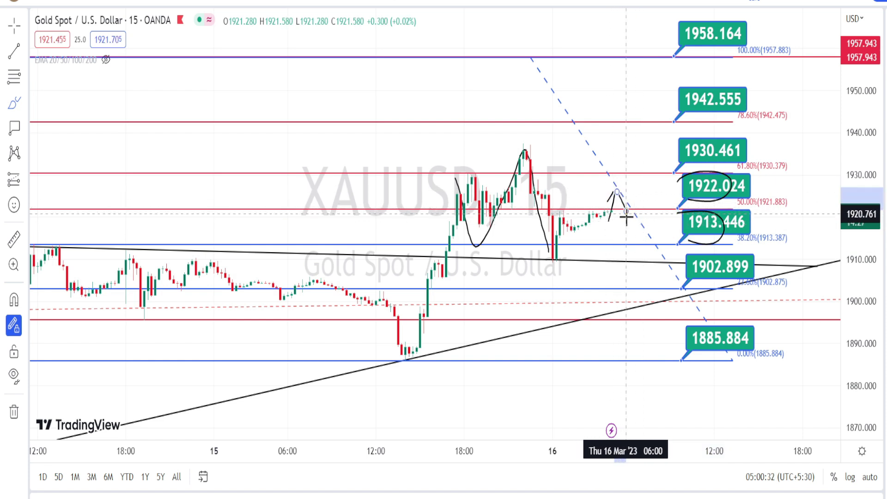
pyautogui.moveTo(627, 185); pyautogui.dragTo(641, 193)
pyautogui.moveTo(677, 158)
pyautogui.mouseDown()
pyautogui.moveTo(703, 165)
pyautogui.moveTo(724, 148)
pyautogui.moveTo(686, 138)
pyautogui.moveTo(722, 104)
pyautogui.moveTo(671, 108)
pyautogui.mouseUp()
pyautogui.moveTo(677, 60)
pyautogui.mouseDown()
pyautogui.moveTo(694, 59)
pyautogui.moveTo(688, 19)
pyautogui.mouseUp()
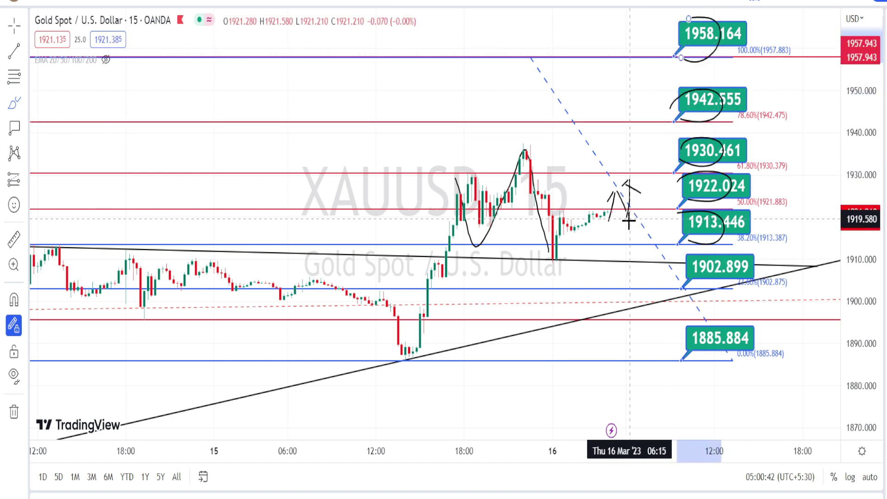
# - Sketch a descending arrow to the 1913.446 level and circle the 1902.899 and 1885.884 labels plus the spot near 1895 as downside targets
pyautogui.moveTo(611, 204); pyautogui.dragTo(637, 258)
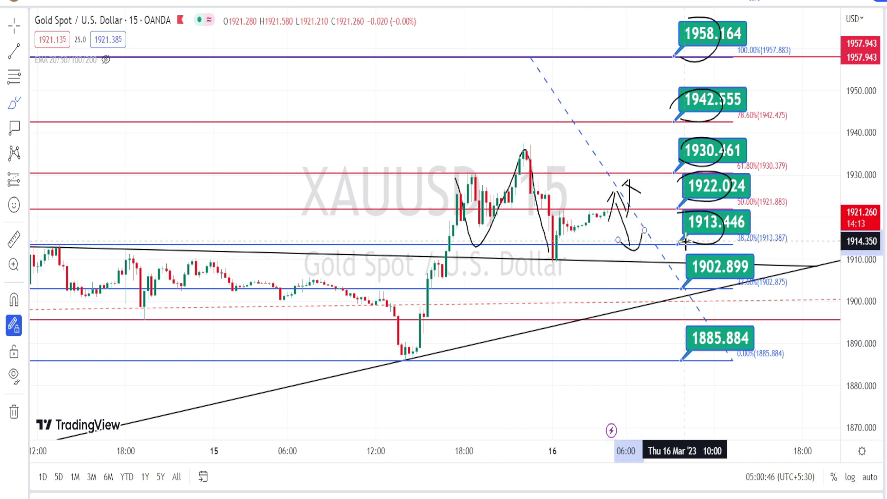
pyautogui.moveTo(685, 283)
pyautogui.mouseDown()
pyautogui.moveTo(740, 269)
pyautogui.moveTo(696, 250)
pyautogui.moveTo(685, 268)
pyautogui.moveTo(689, 286)
pyautogui.moveTo(704, 324)
pyautogui.moveTo(725, 342)
pyautogui.moveTo(707, 363)
pyautogui.moveTo(681, 358)
pyautogui.mouseUp()
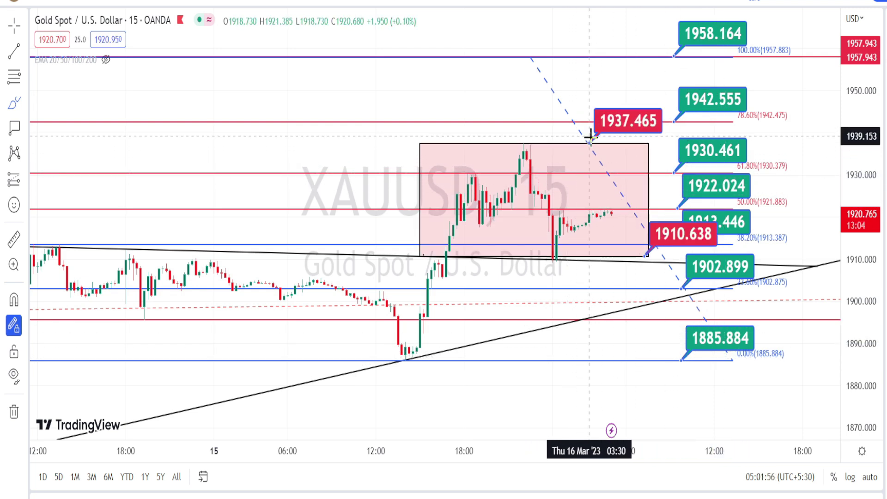
# - Circle the 1937.465 label at the top of the range box and sketch a circled upward breakout arrow above it
pyautogui.moveTo(590, 136)
pyautogui.mouseDown()
pyautogui.moveTo(660, 120)
pyautogui.moveTo(596, 120)
pyautogui.mouseUp()
pyautogui.moveTo(568, 151)
pyautogui.mouseDown()
pyautogui.moveTo(572, 115)
pyautogui.moveTo(586, 129)
pyautogui.moveTo(630, 132)
pyautogui.mouseUp()
pyautogui.moveTo(548, 130)
pyautogui.mouseDown()
pyautogui.moveTo(571, 138)
pyautogui.moveTo(556, 104)
pyautogui.mouseUp()
# - Circle the 1910.638 label, sketch a downward breakout arrow below the range box, and draw a zigzag price path inside the box
pyautogui.moveTo(652, 245)
pyautogui.mouseDown()
pyautogui.moveTo(689, 247)
pyautogui.moveTo(652, 218)
pyautogui.mouseUp()
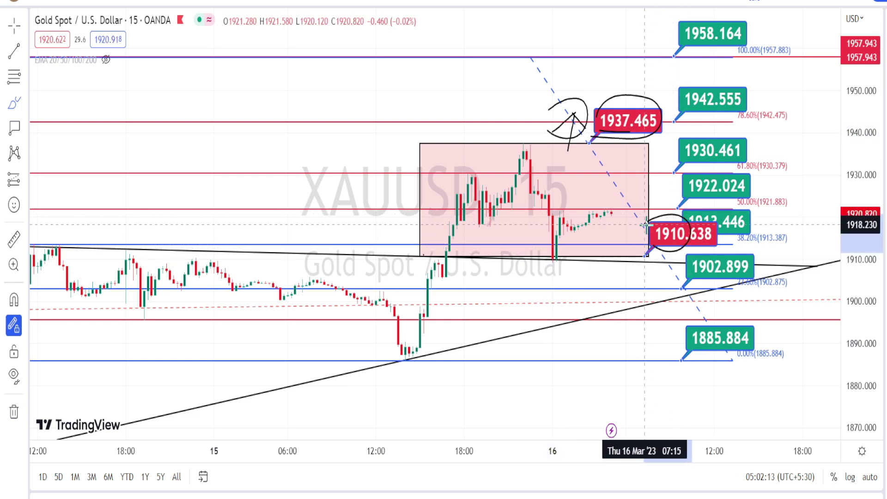
pyautogui.moveTo(599, 214)
pyautogui.mouseDown()
pyautogui.moveTo(625, 291)
pyautogui.moveTo(625, 259)
pyautogui.mouseUp()
pyautogui.moveTo(423, 254)
pyautogui.mouseDown()
pyautogui.moveTo(479, 157)
pyautogui.moveTo(522, 249)
pyautogui.moveTo(562, 146)
pyautogui.moveTo(603, 141)
pyautogui.moveTo(608, 100)
pyautogui.moveTo(586, 119)
pyautogui.mouseUp()
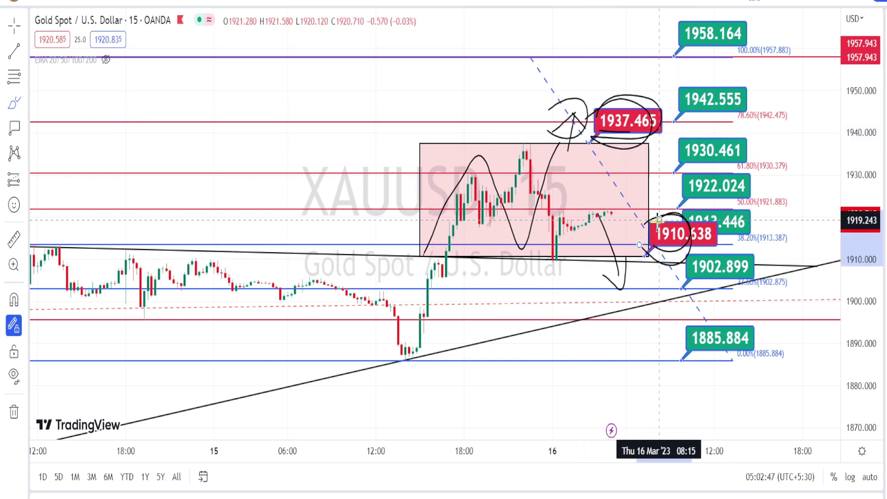